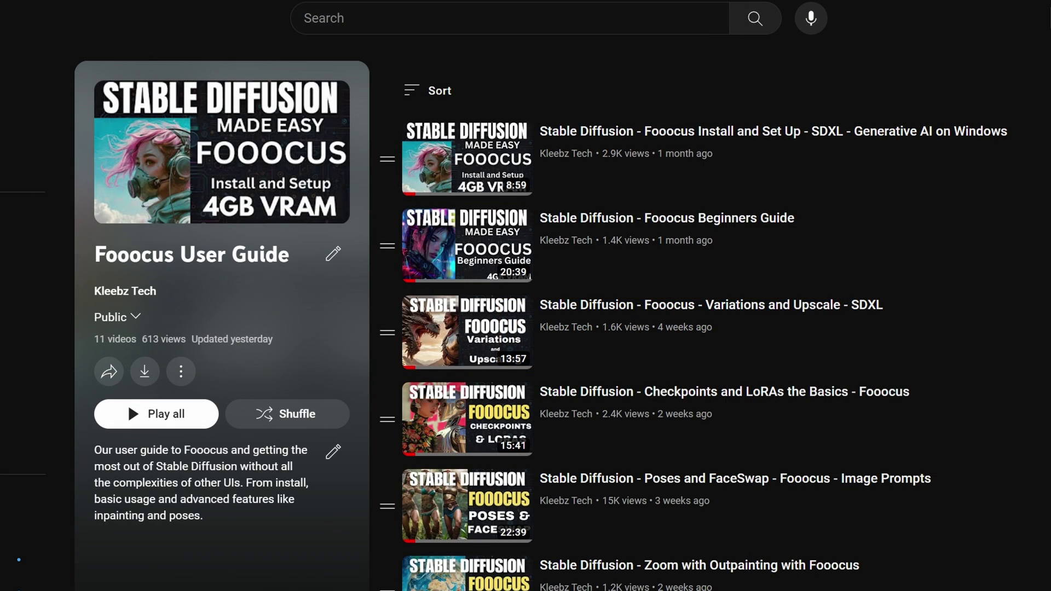
- Scroll the Fooocus User Guide playlist down to the Tips and Tricks video
scroll(701, 328, down, 3)
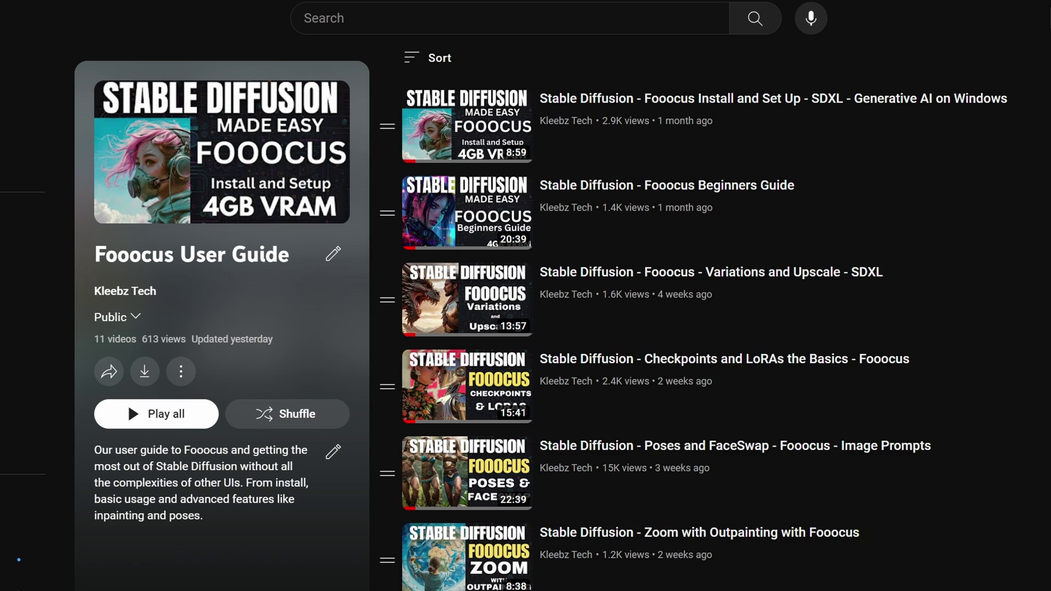
scroll(700, 328, down, 3)
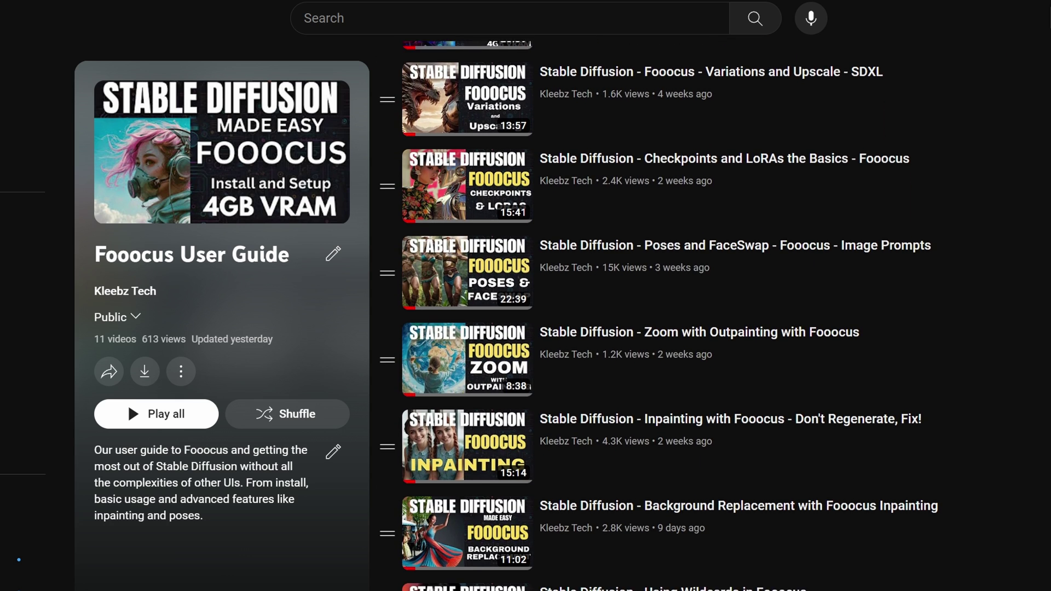
scroll(700, 329, down, 2)
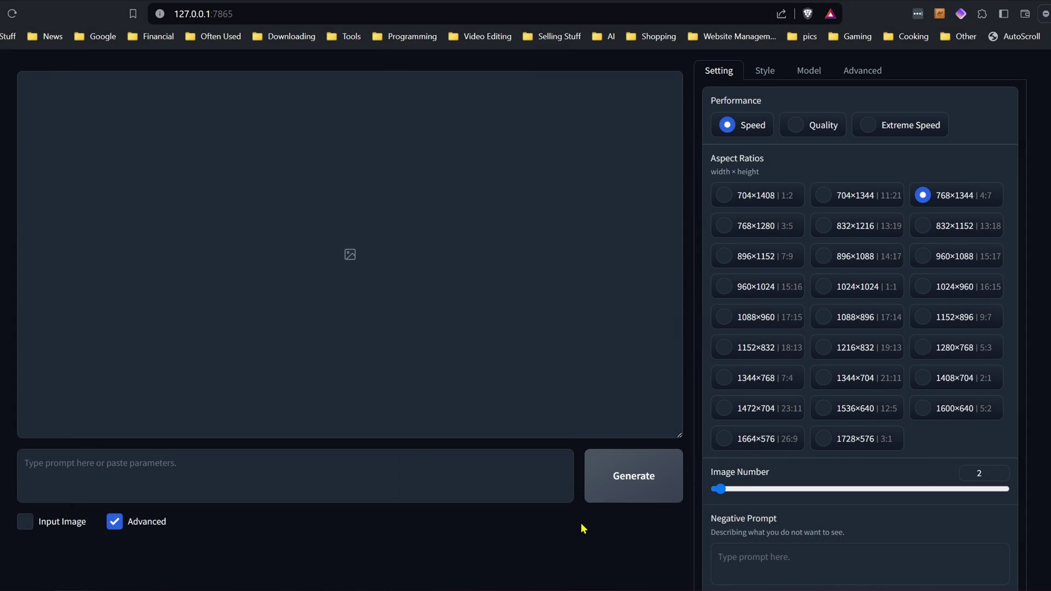
scroll(582, 528, down, 1)
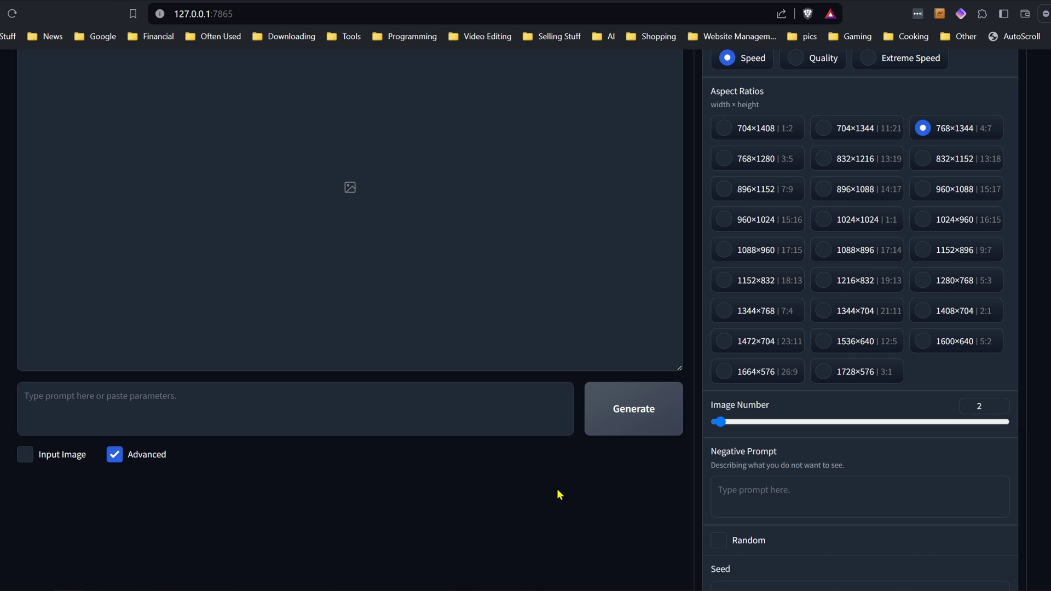
scroll(469, 504, up, 2)
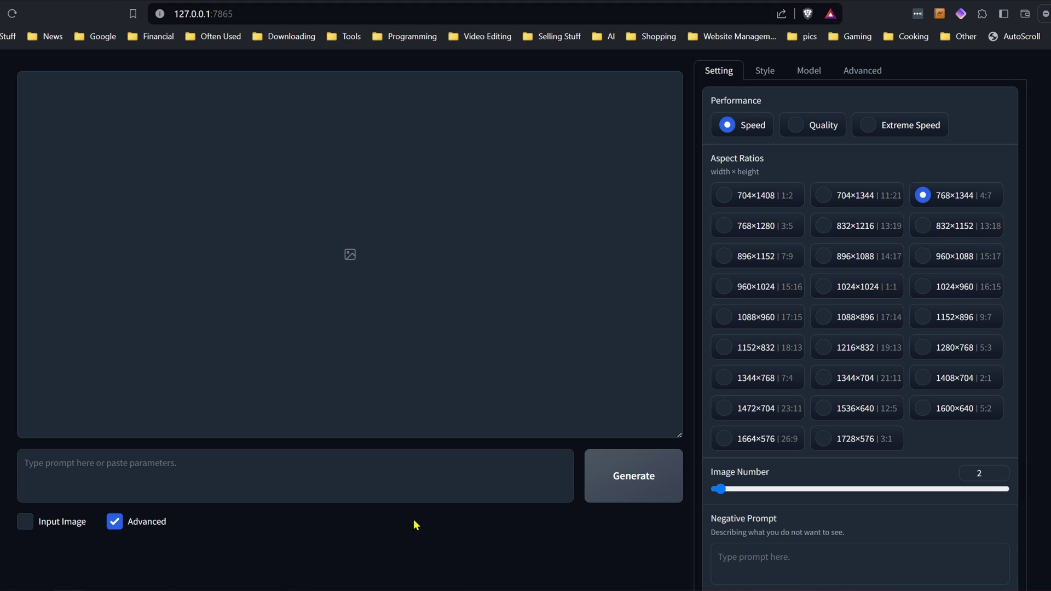
- Enter the prompt 'a woman walking in the rain' and check the Random and Seed fields
click(181, 481)
text(a w)
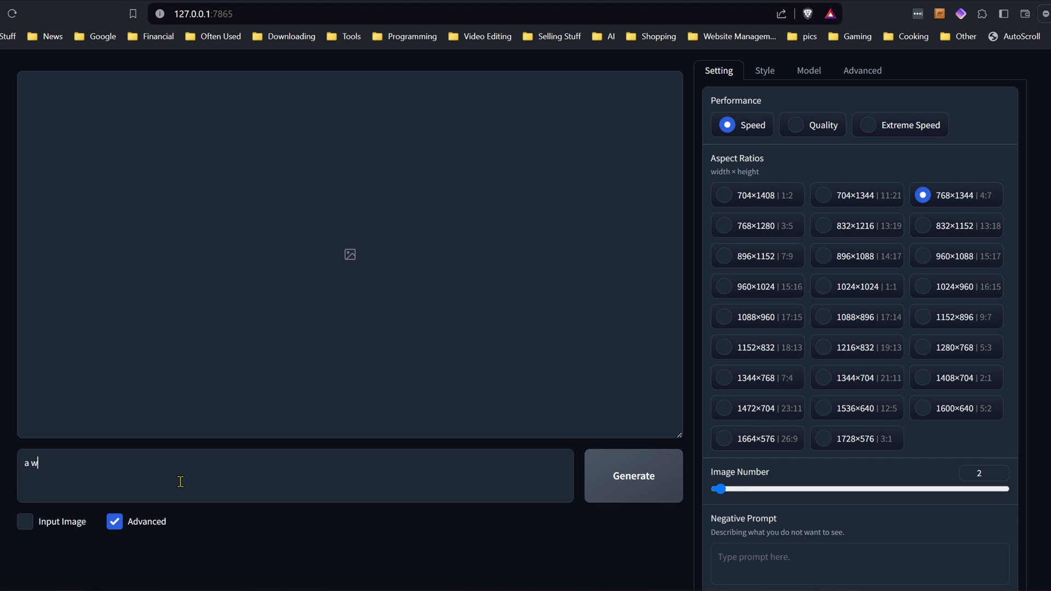
text(oman walking in the rain)
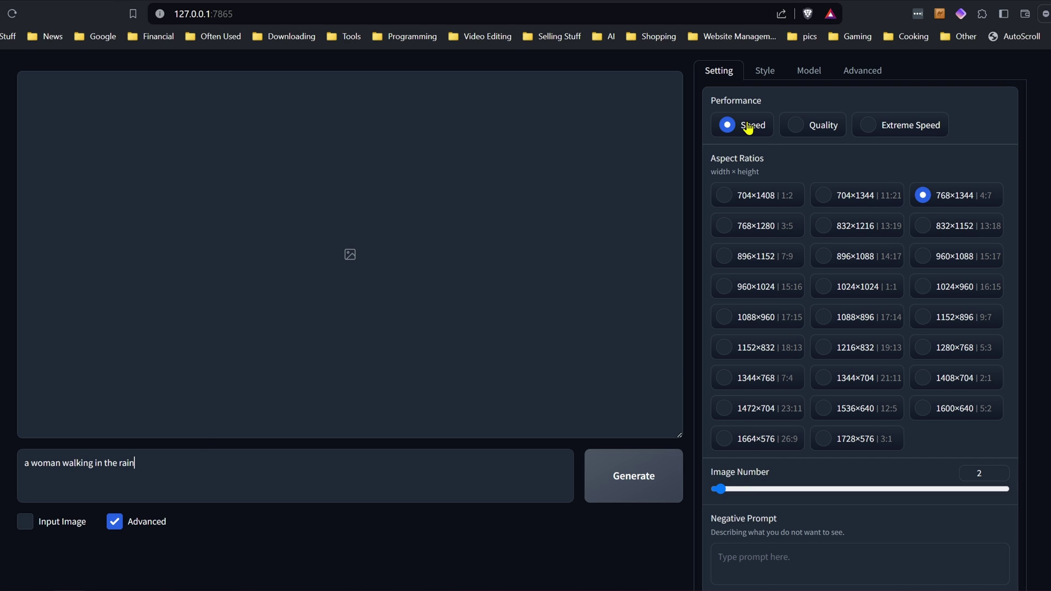
scroll(763, 419, down, 1)
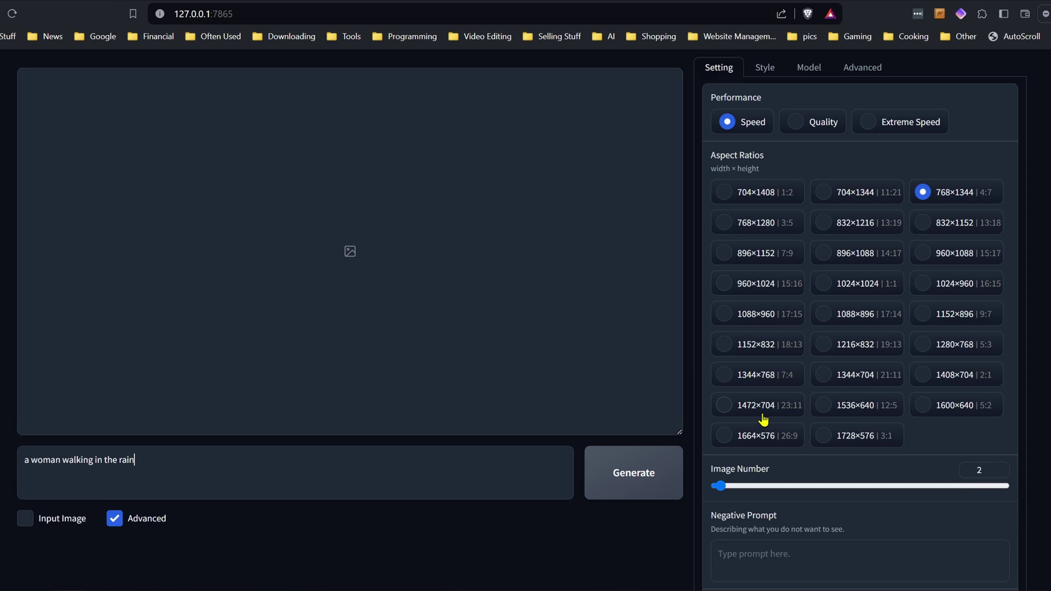
scroll(733, 394, down, 1)
scroll(729, 408, down, 2)
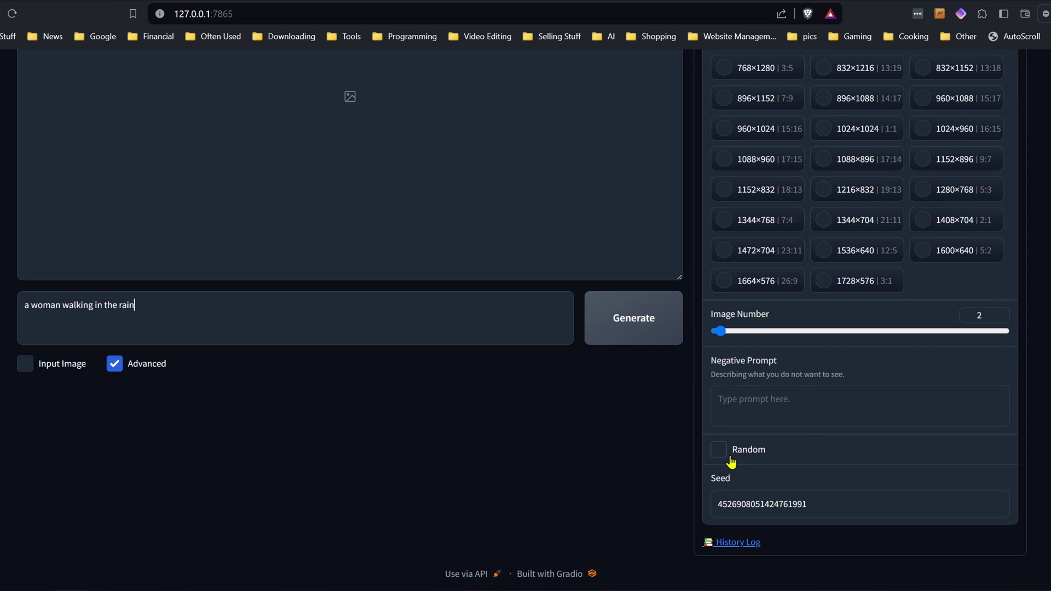
scroll(717, 454, up, 3)
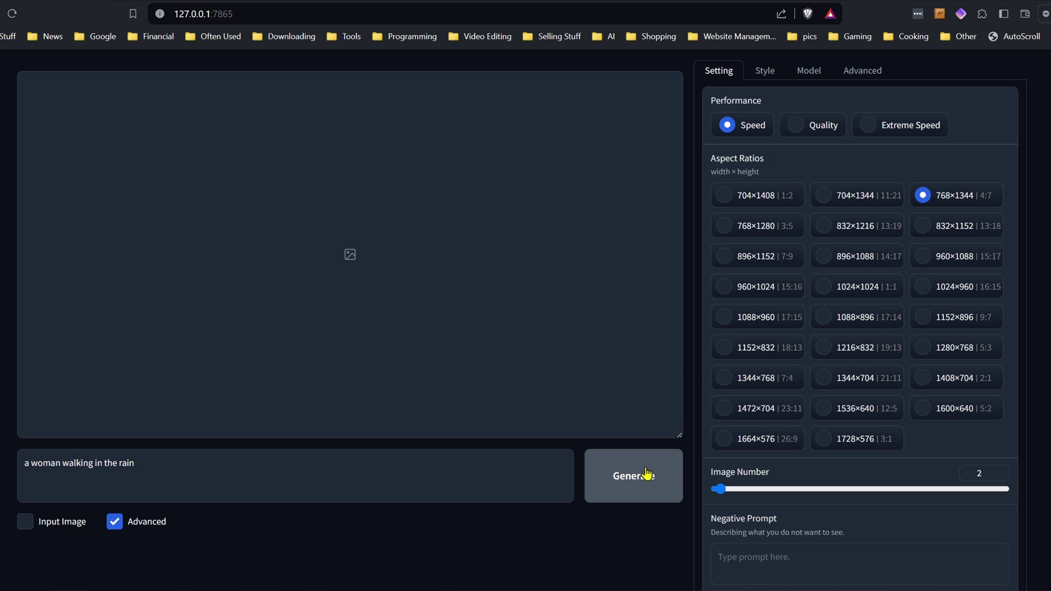
- Generate two rain images and reveal the Generate forever option on the Generate button
click(625, 466)
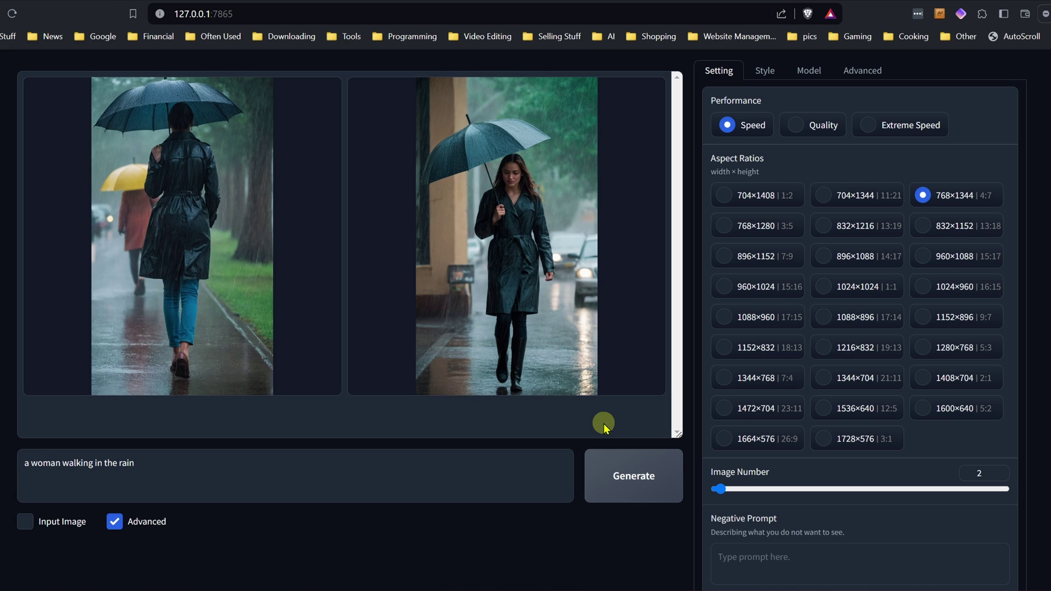
right_click(632, 472)
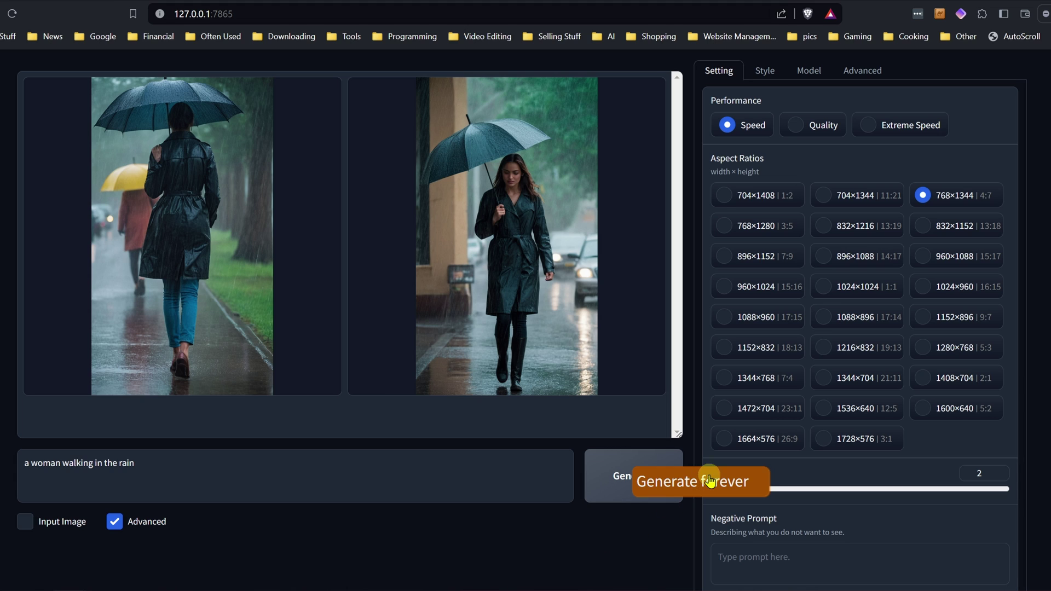
- Enter 'umbrella' as the negative prompt and generate two more rain images
click(600, 549)
scroll(165, 407, down, 1)
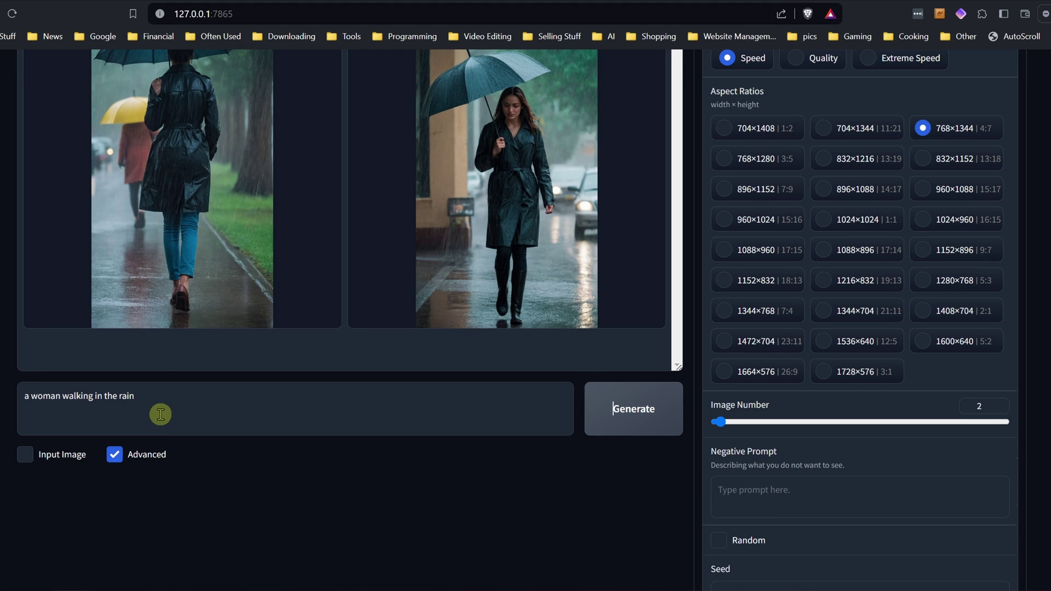
click(159, 403)
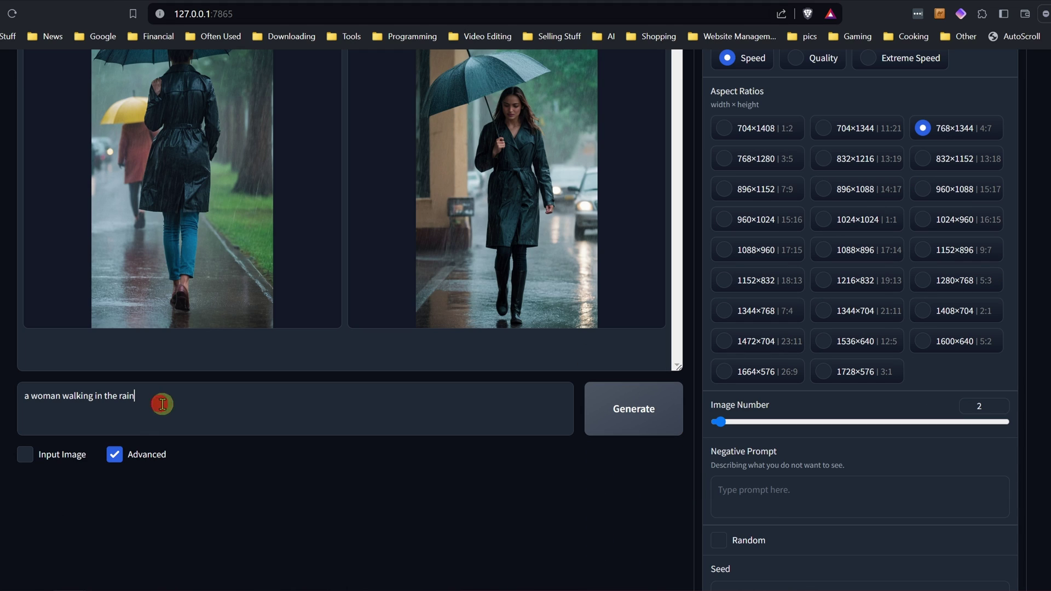
click(746, 488)
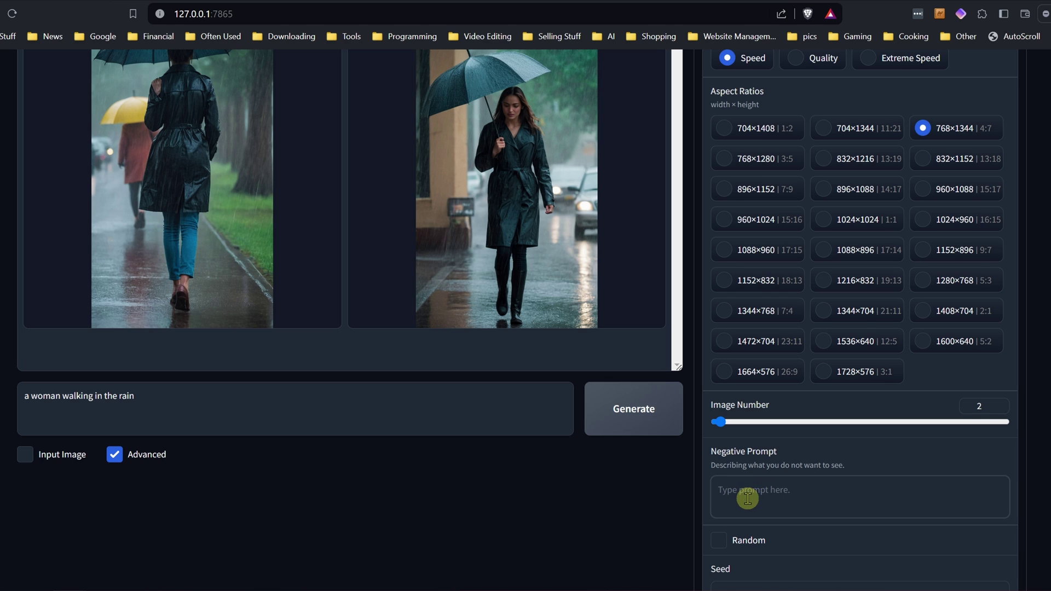
text(umbrella)
click(586, 500)
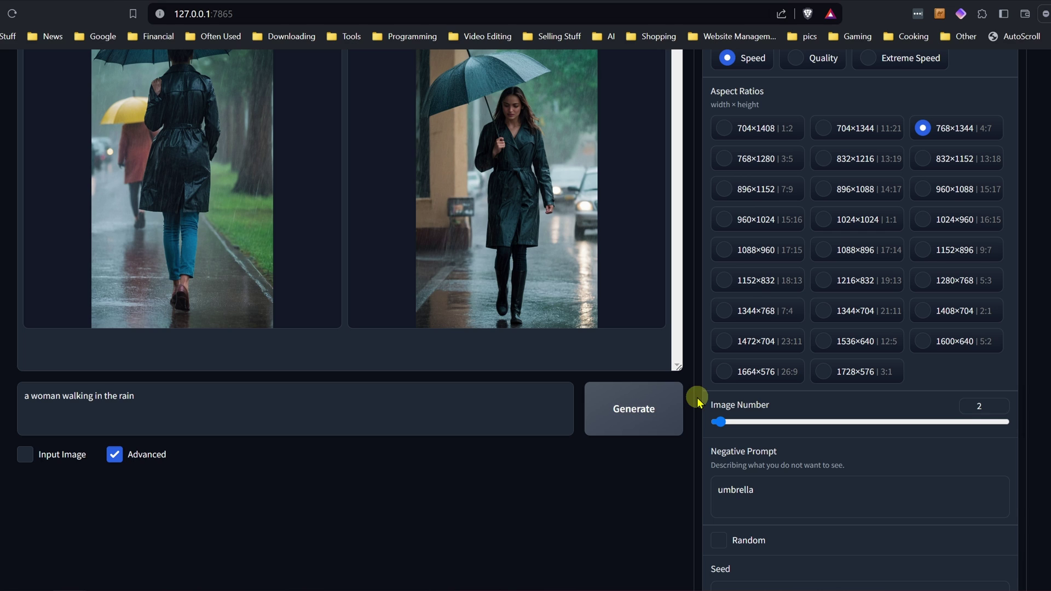
click(629, 411)
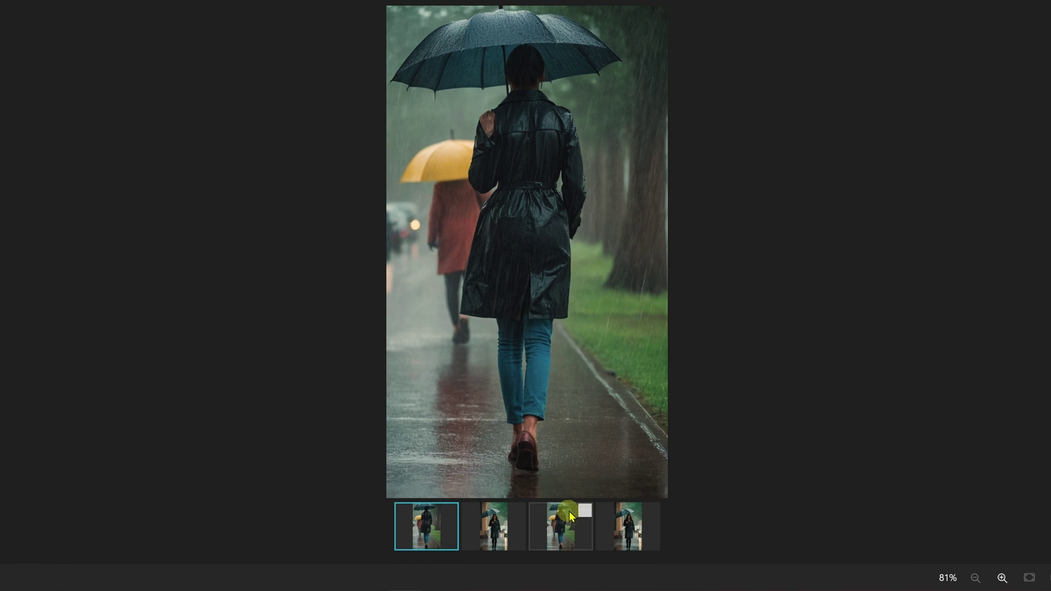
- Tick the third thumbnail to compare two back-view rain images side by side
click(582, 509)
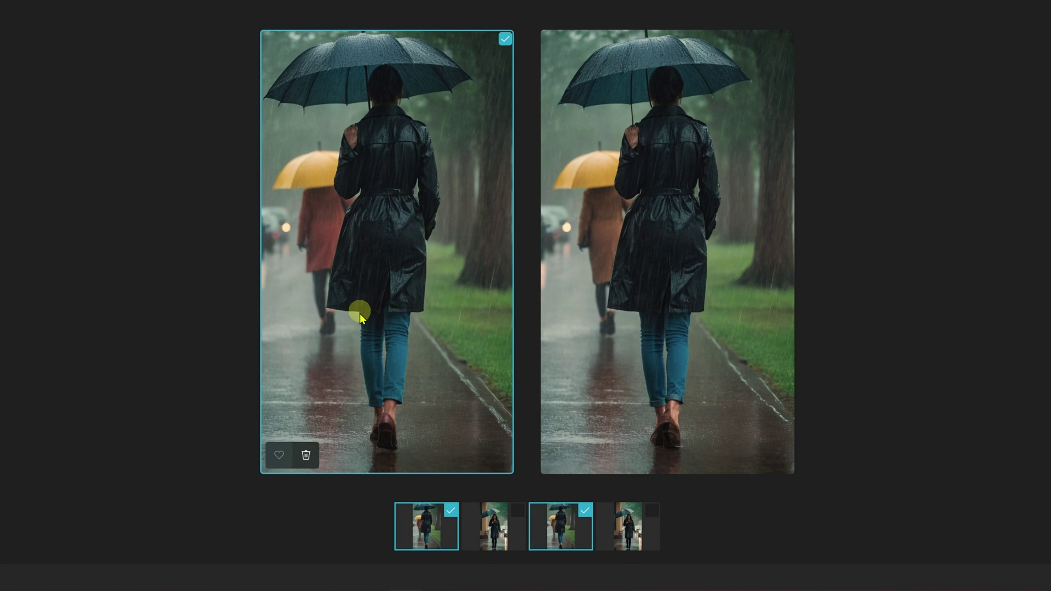
mouse_move(488, 364)
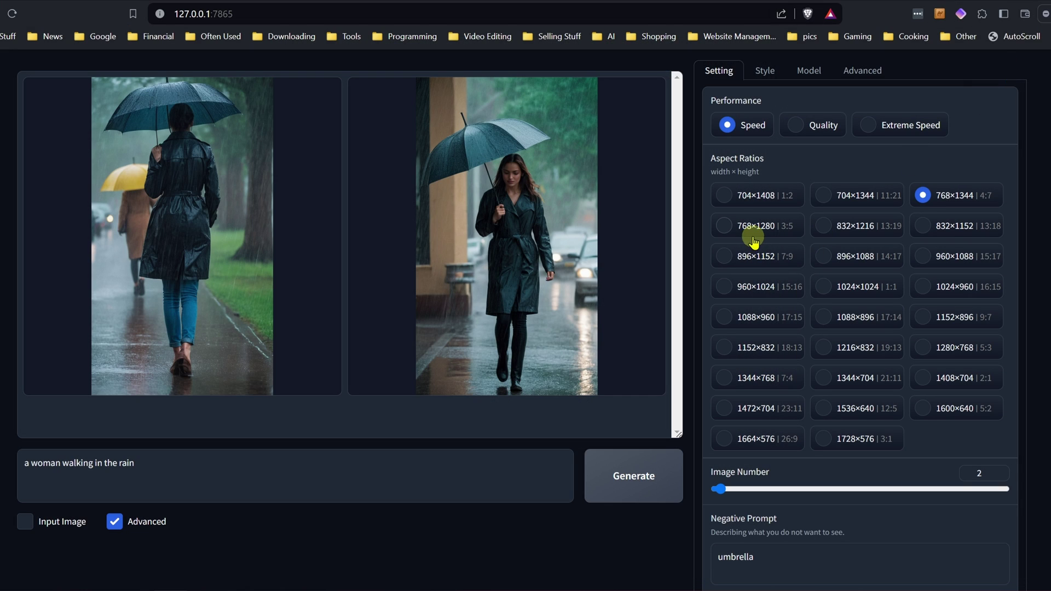
- Raise the negative prompt's umbrella weight with Ctrl+Up so it reads (umbrella:1.5)
scroll(751, 241, down, 2)
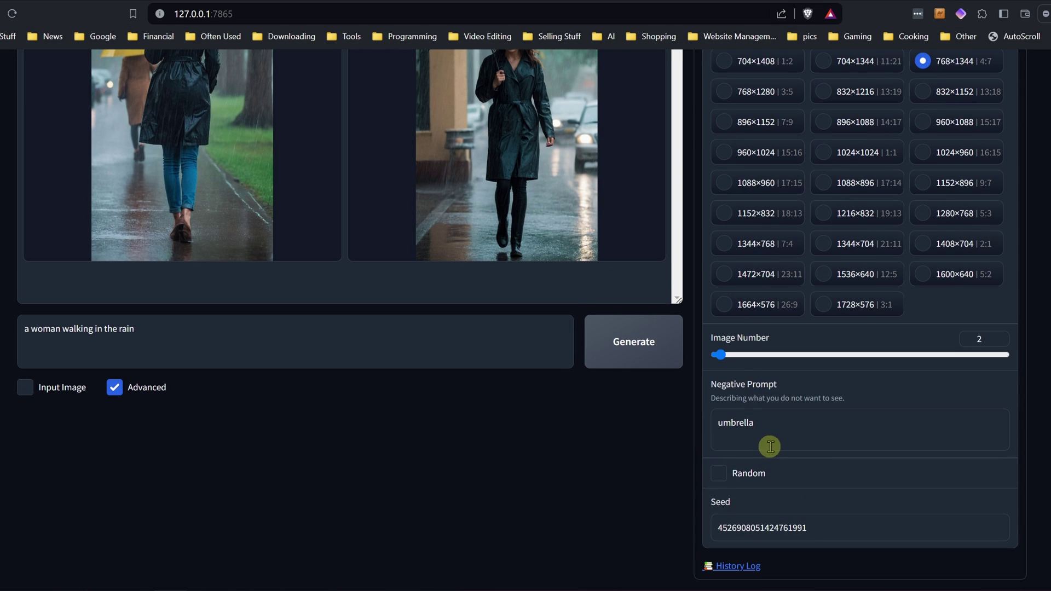
double_click(761, 423)
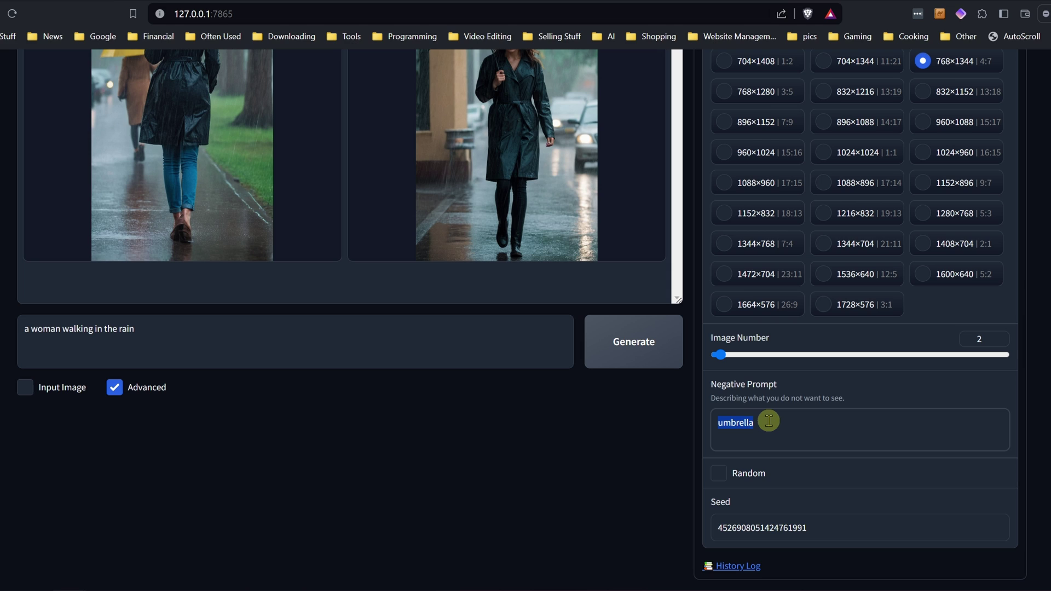
key(ctrl+Up)
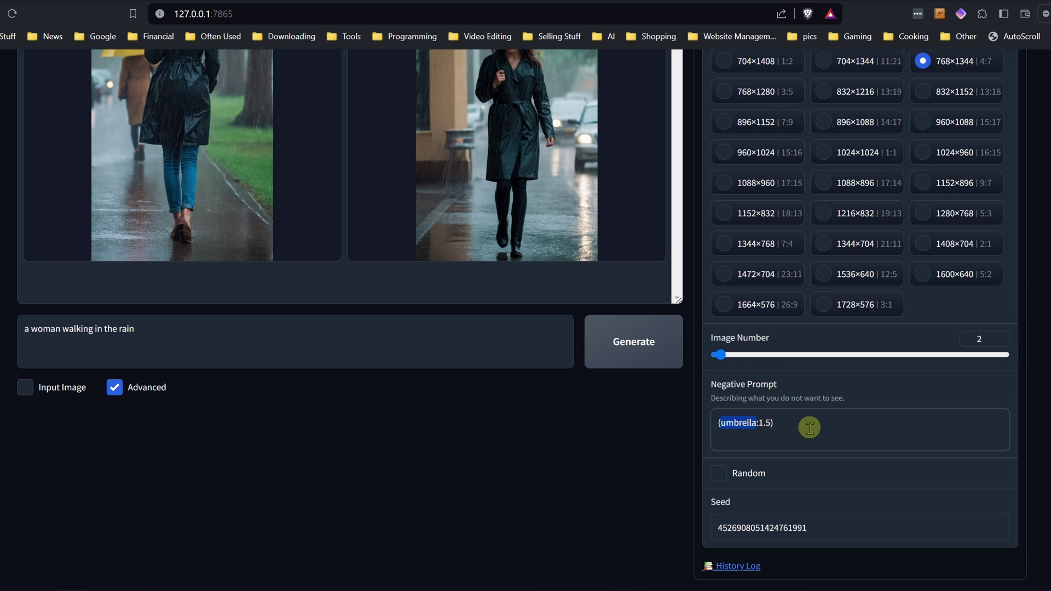
key(ctrl+Up)
key(ctrl+Up)
key(ctrl+Up)
key(ctrl+Up)
click(780, 440)
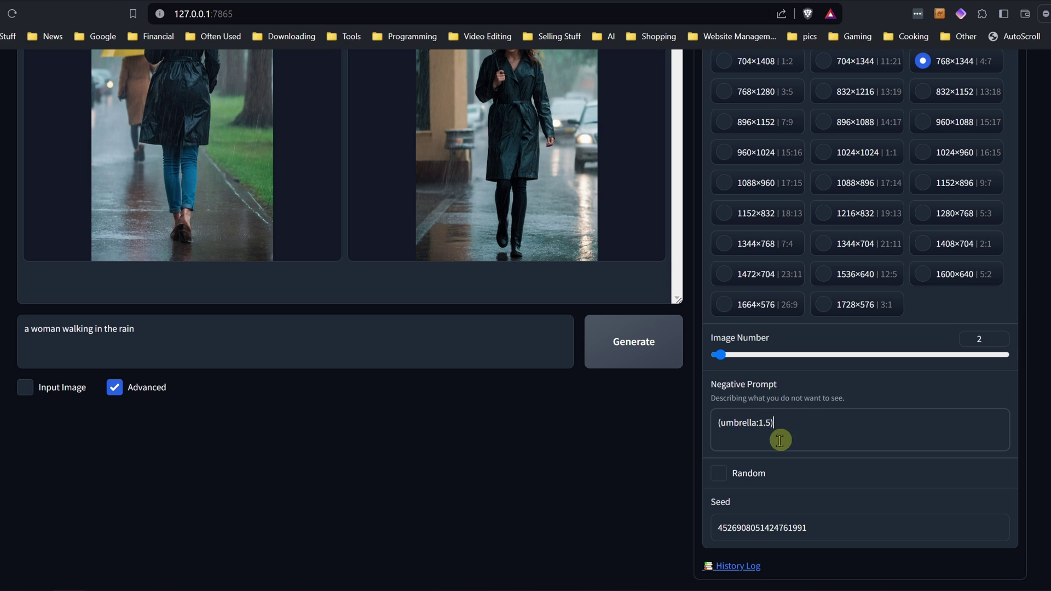
click(743, 423)
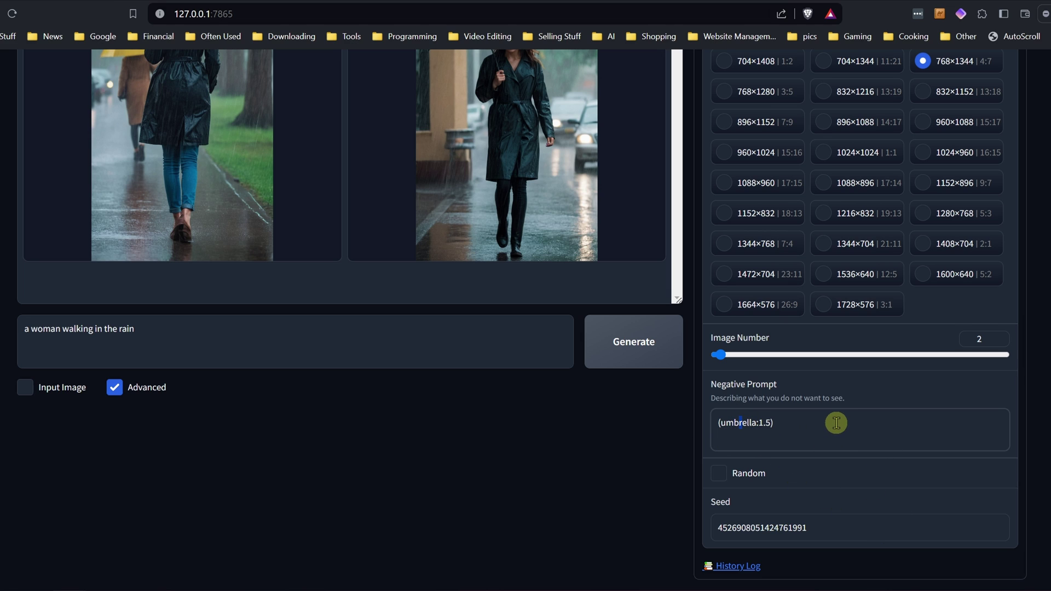
key(ctrl+Up)
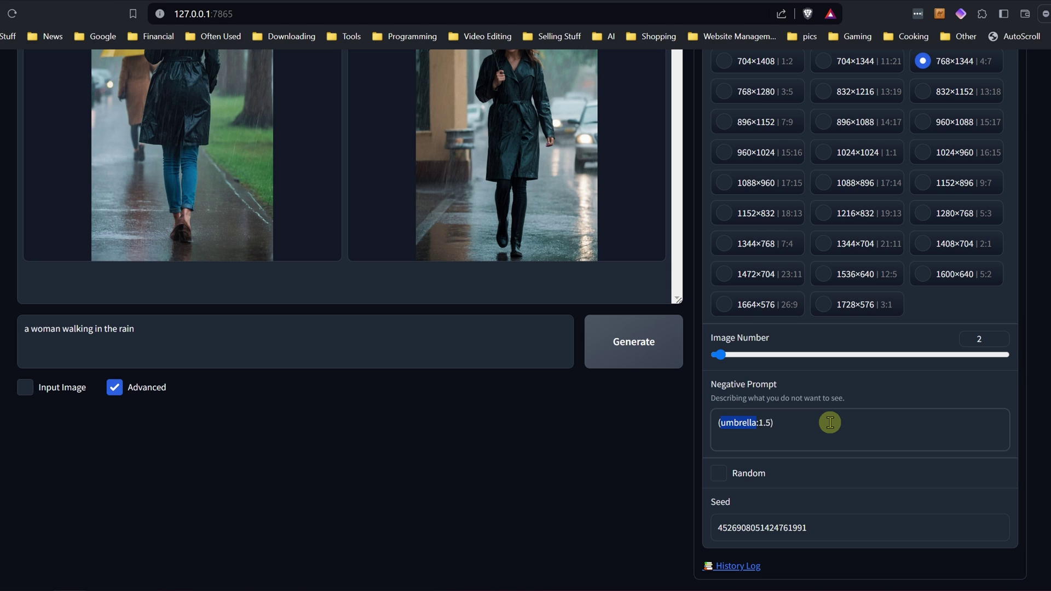
double_click(746, 422)
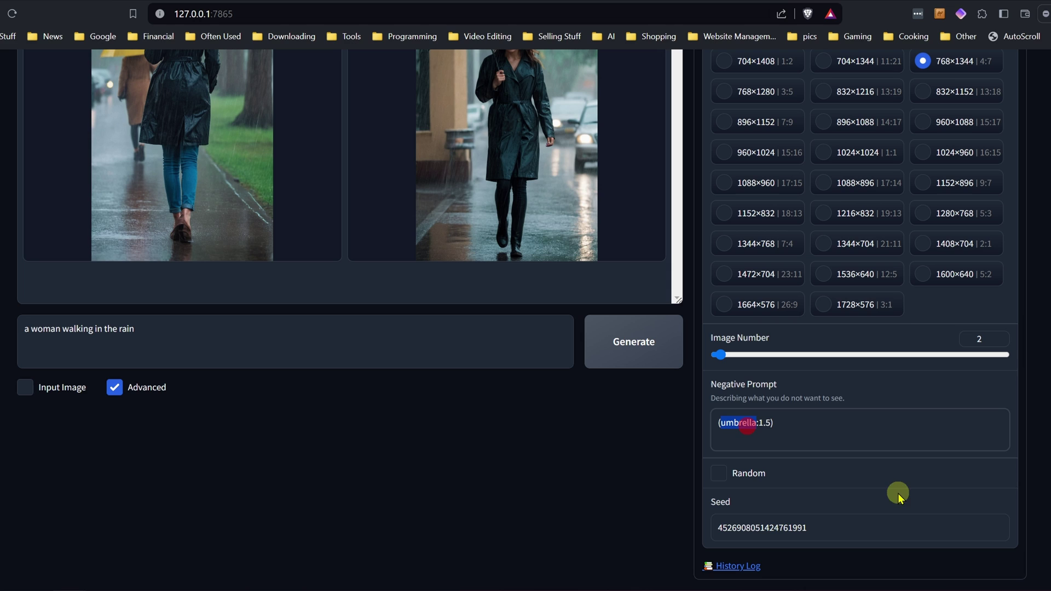
click(833, 440)
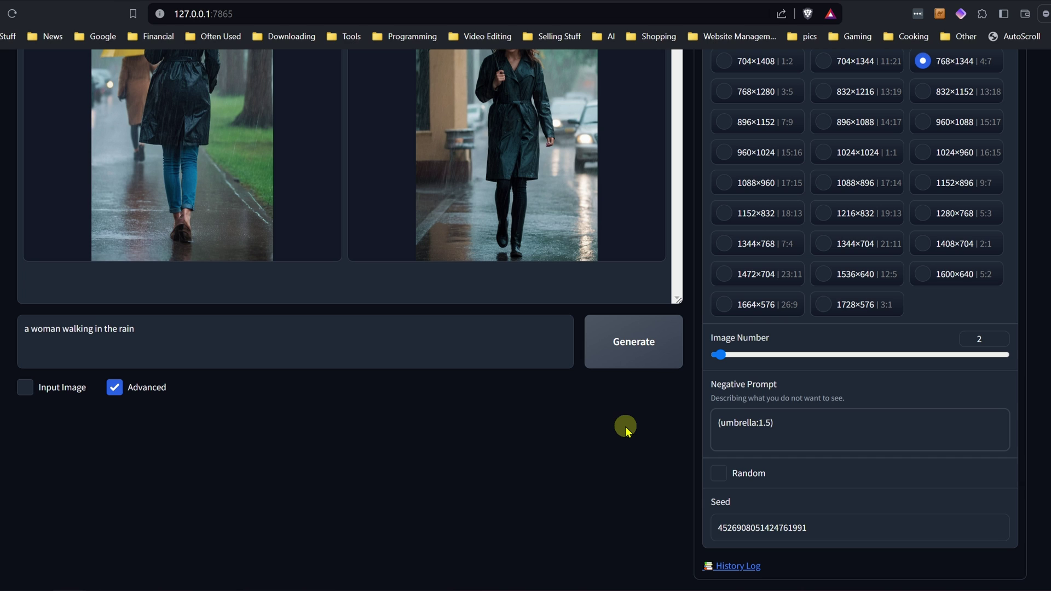
scroll(651, 430, up, 3)
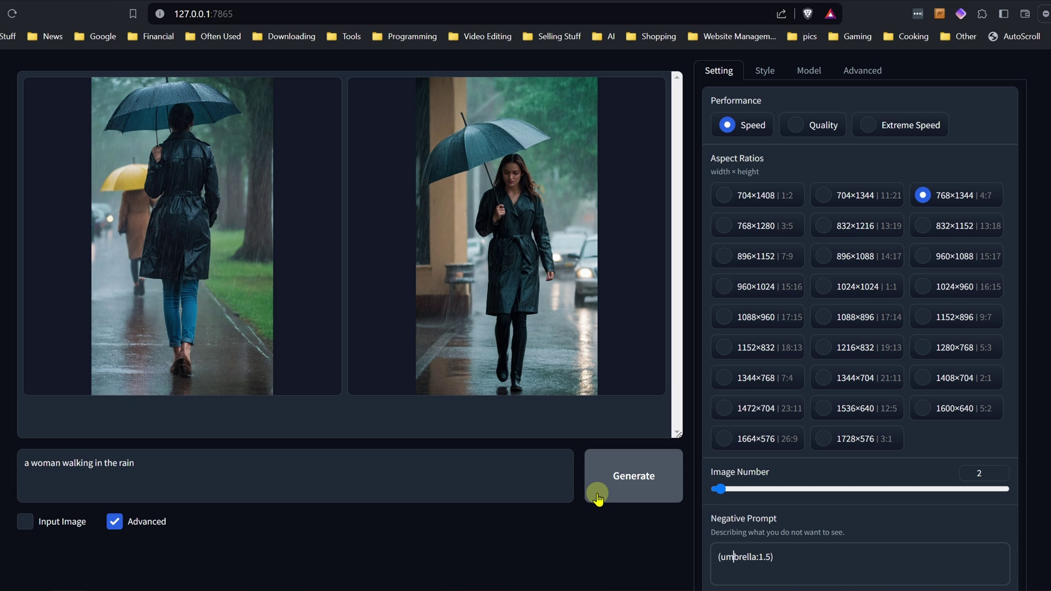
- Generate two new rain images with (umbrella:1.5) and open one full size
click(632, 480)
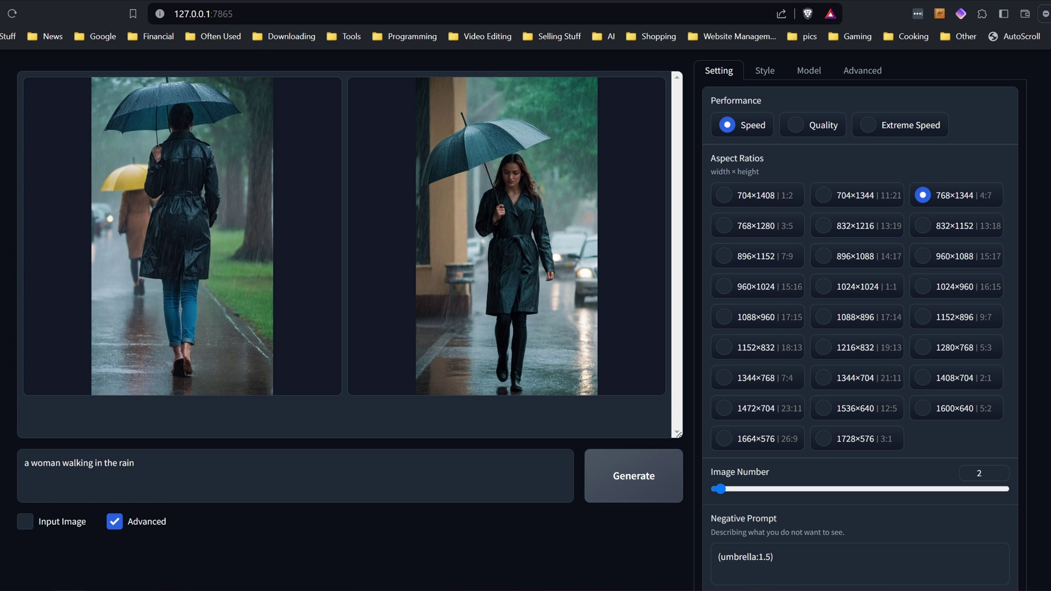
click(174, 228)
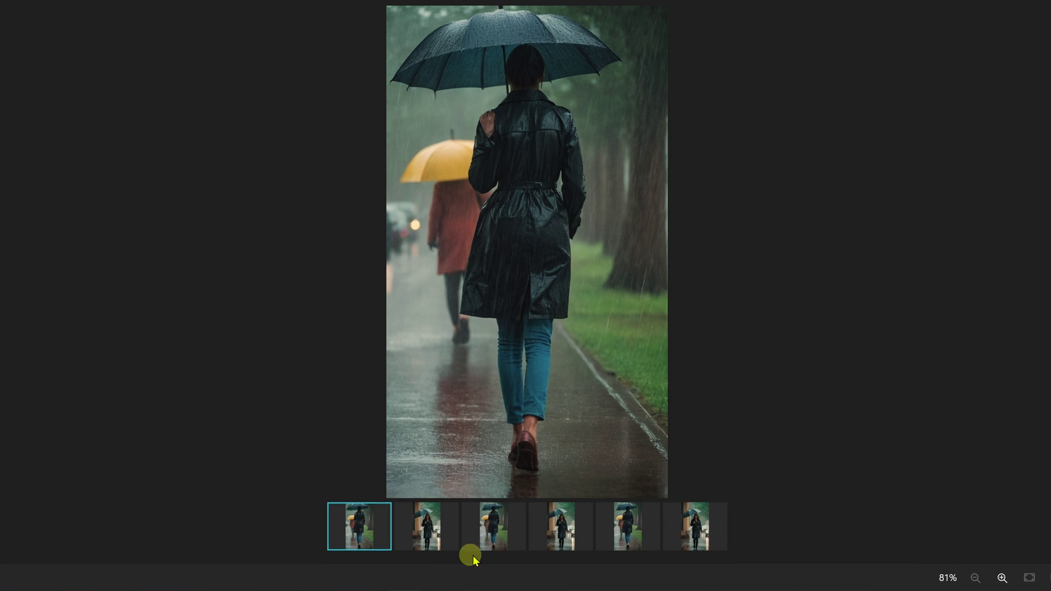
- Toggle comparison thumbnails until only the three front-view rain images are compared
click(520, 510)
click(652, 510)
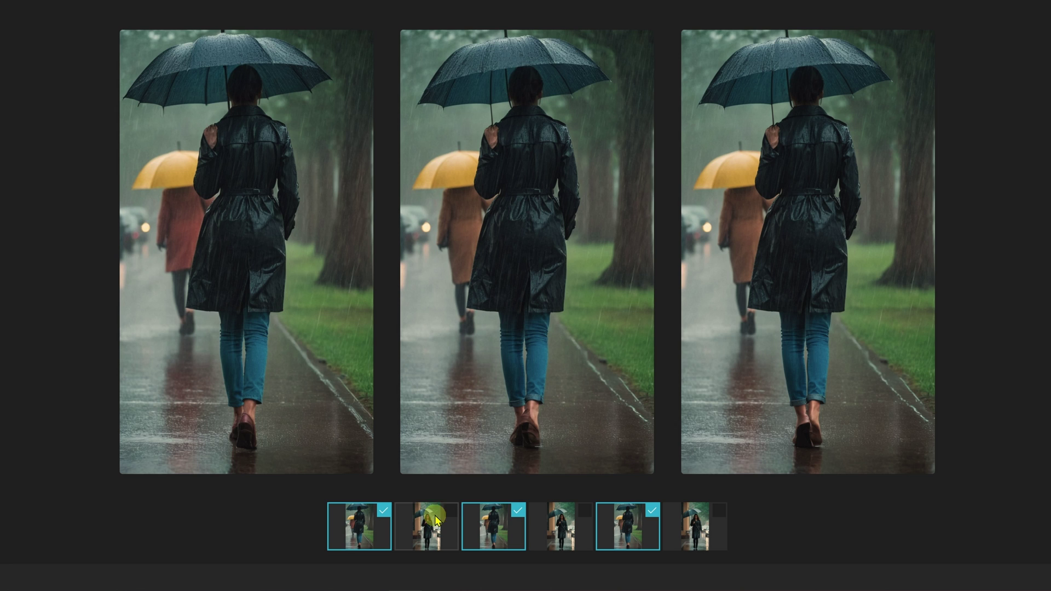
click(449, 510)
click(584, 510)
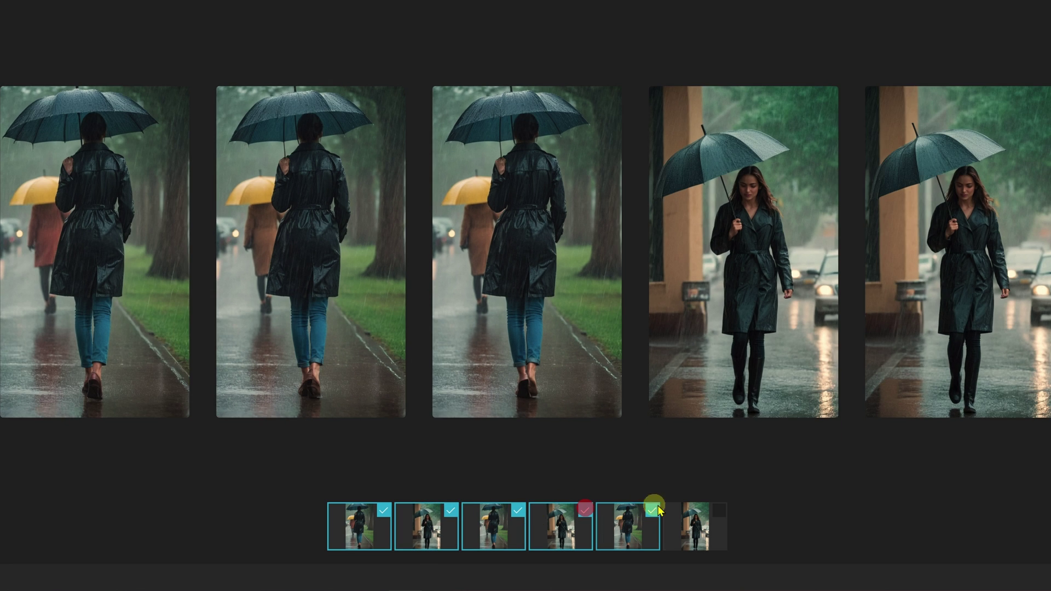
click(715, 512)
click(385, 510)
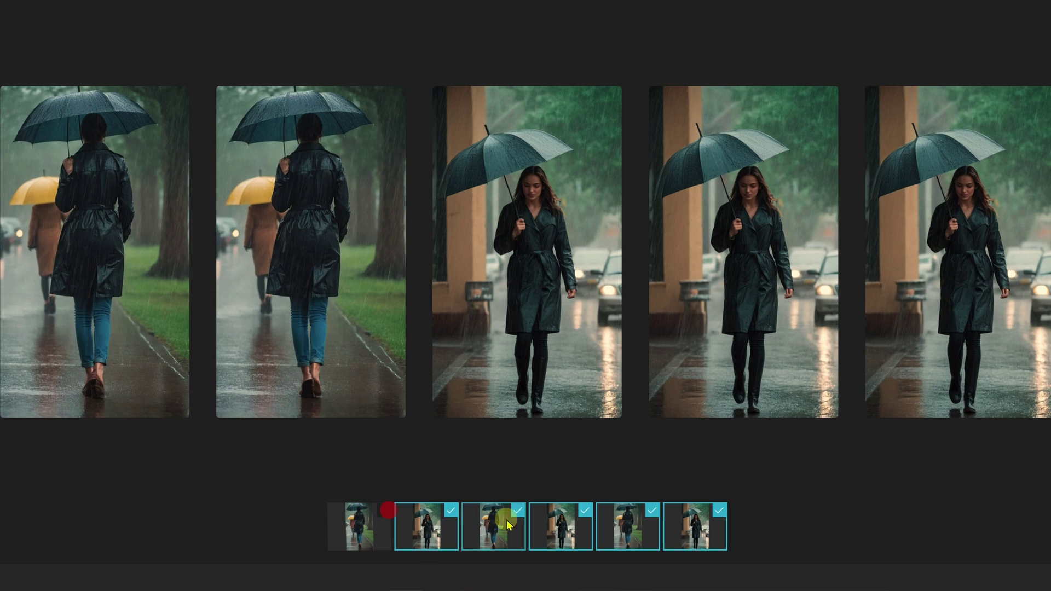
click(519, 511)
click(652, 510)
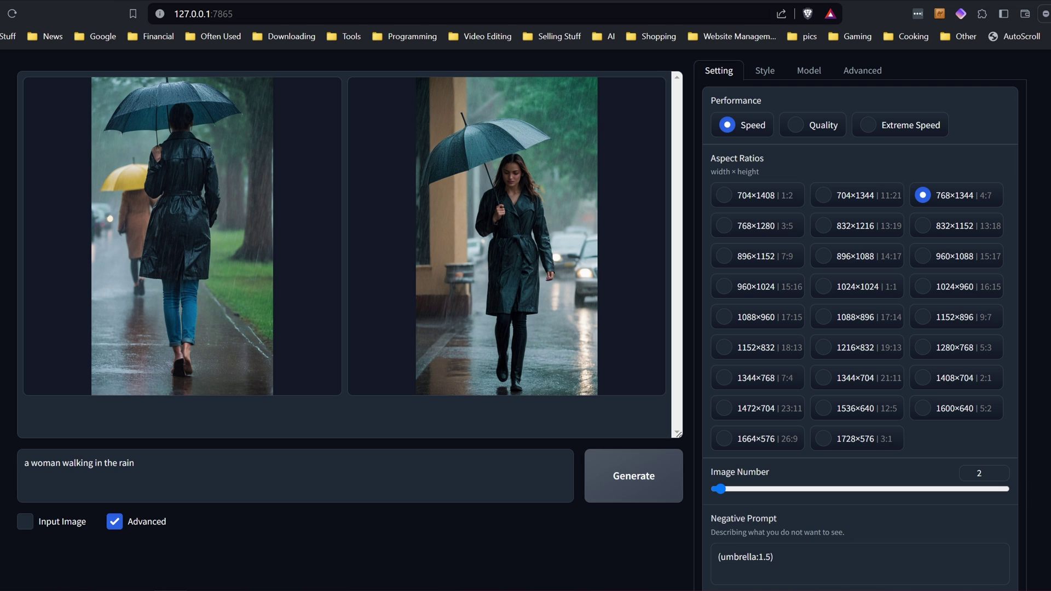
- Browse the 'rain no umbrella with styles' and 'rain umbrella heavy weight' folders, returning to 'rain umbrella'
key(alt+Tab)
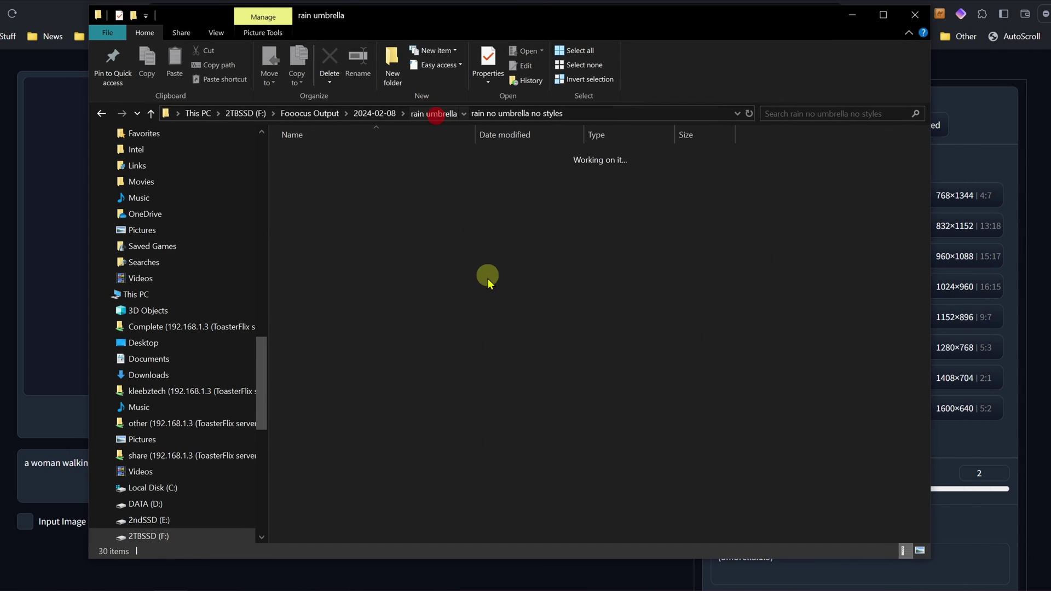
double_click(398, 182)
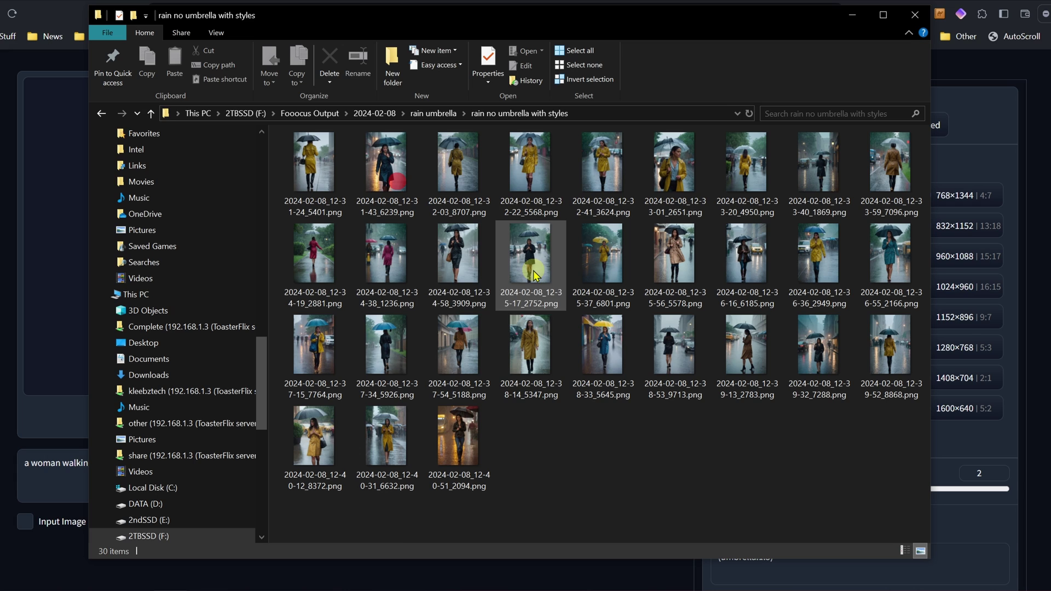
click(447, 110)
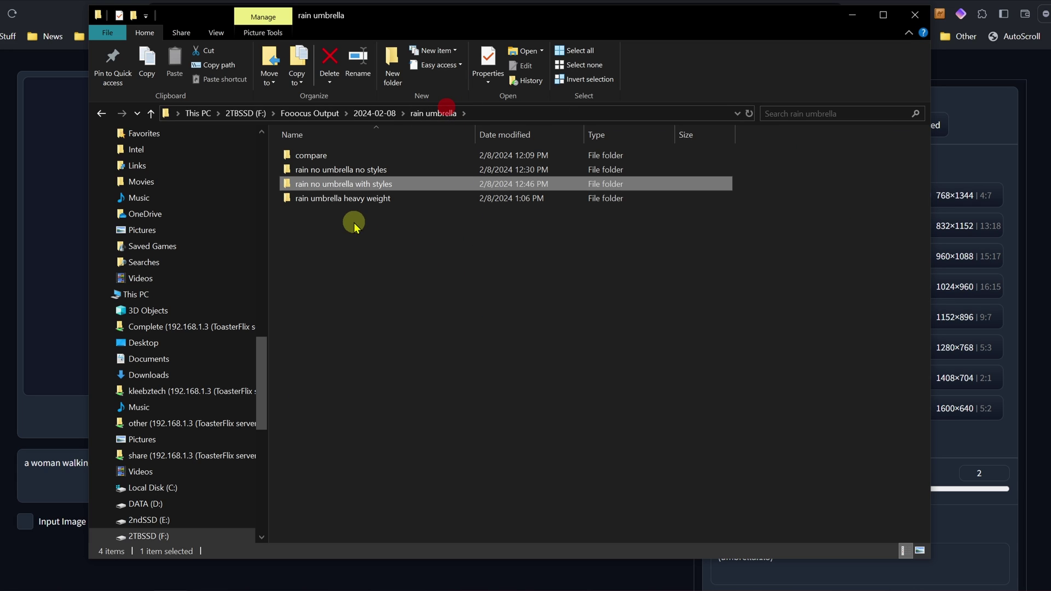
double_click(357, 198)
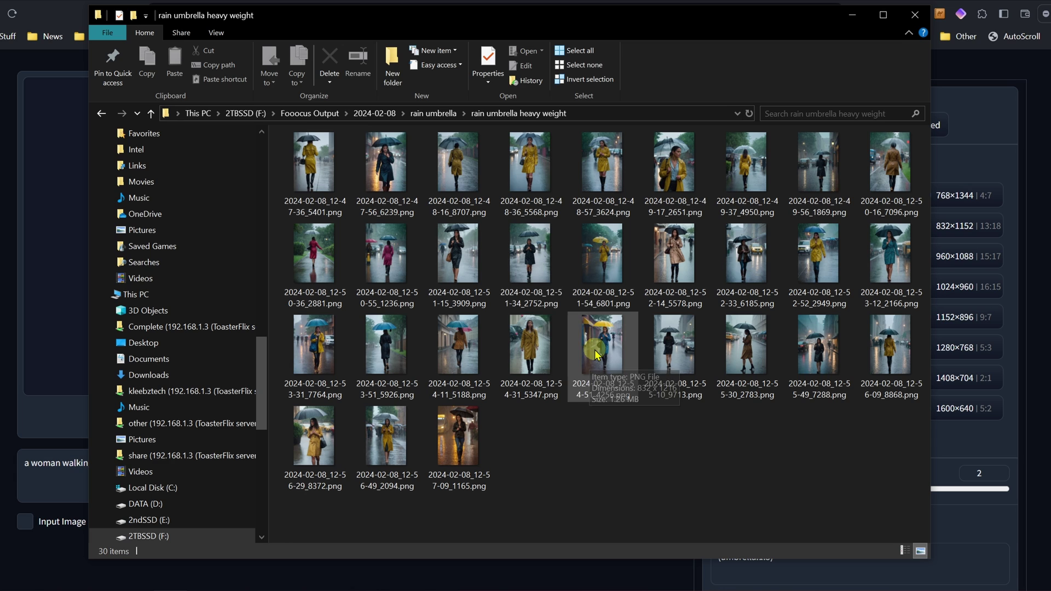
click(433, 113)
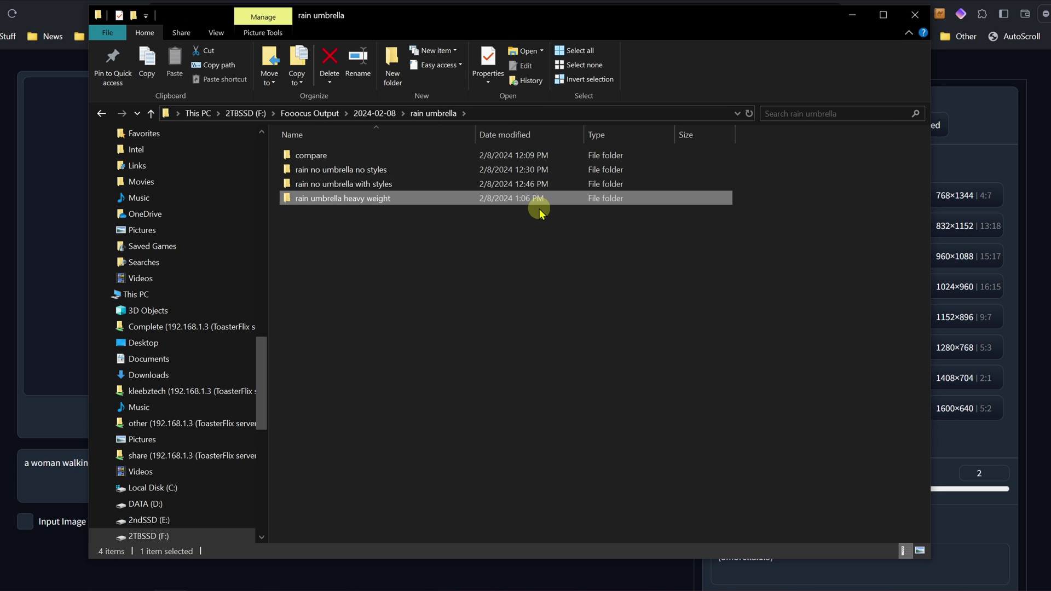
- Close both house-on-a-hill Photos windows and minimize File Explorer to reveal Fooocus
mouse_move(597, 7)
mouse_down()
mouse_move(597, 38)
mouse_move(597, 0)
mouse_up()
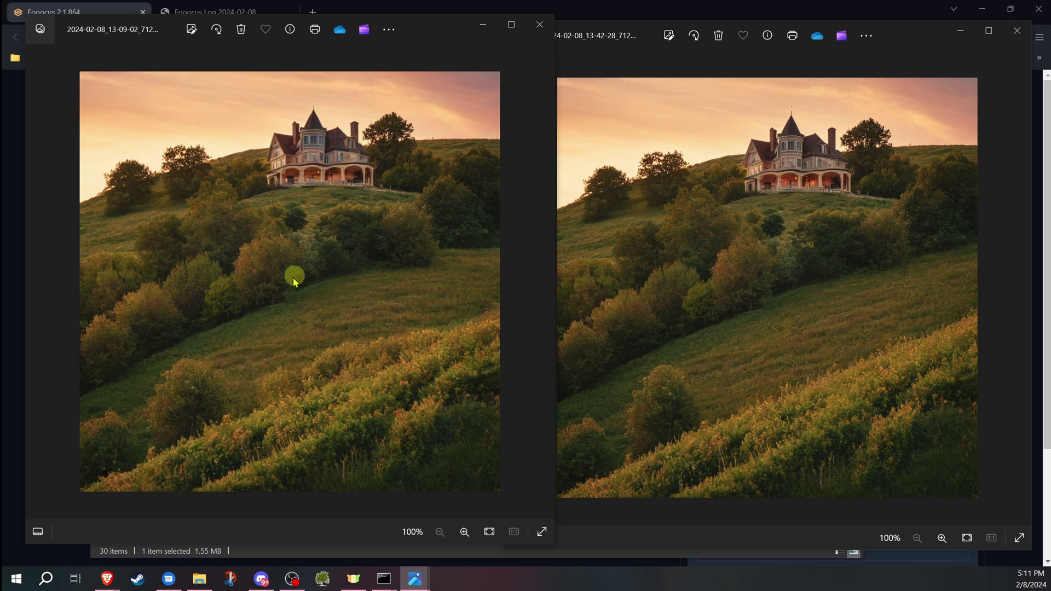
click(1019, 34)
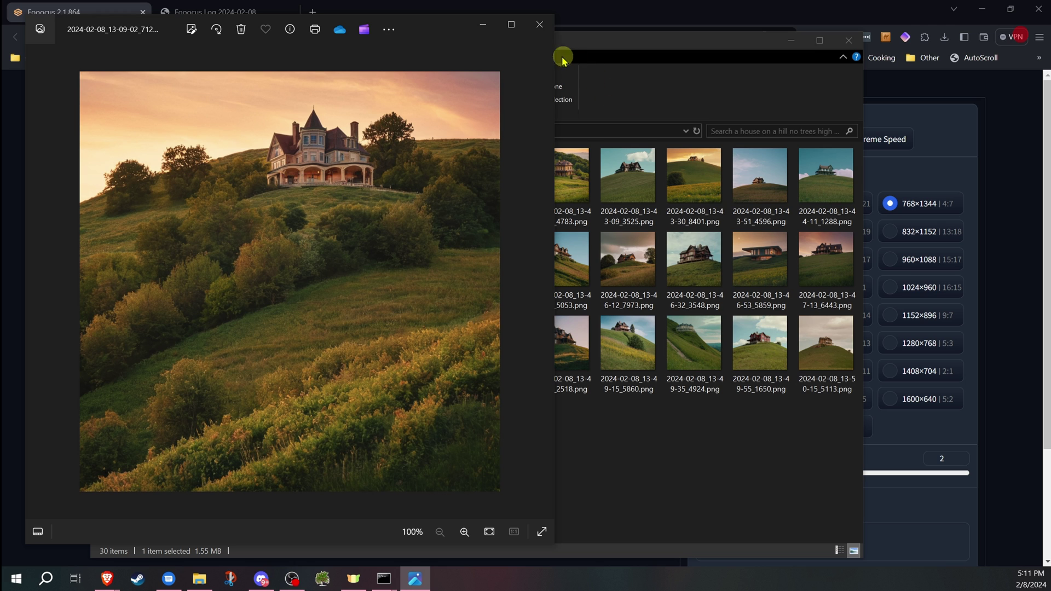
click(537, 25)
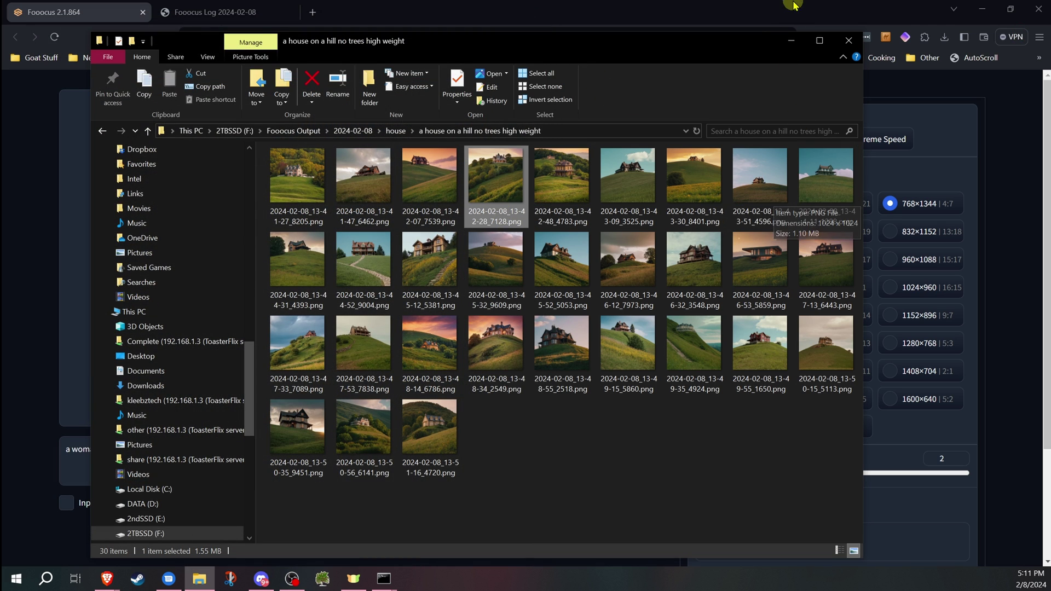
click(791, 40)
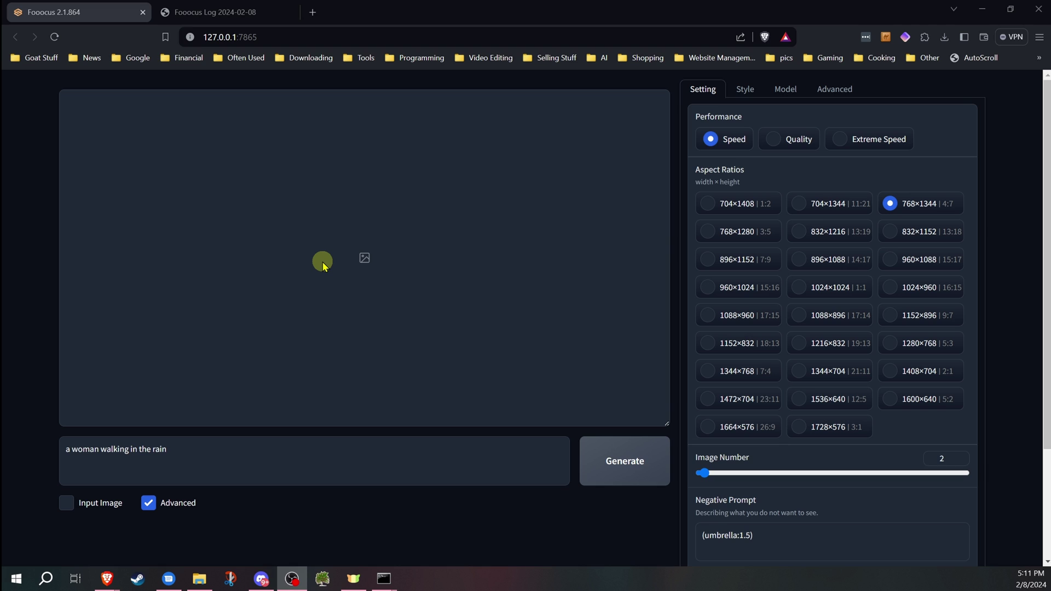
click(184, 446)
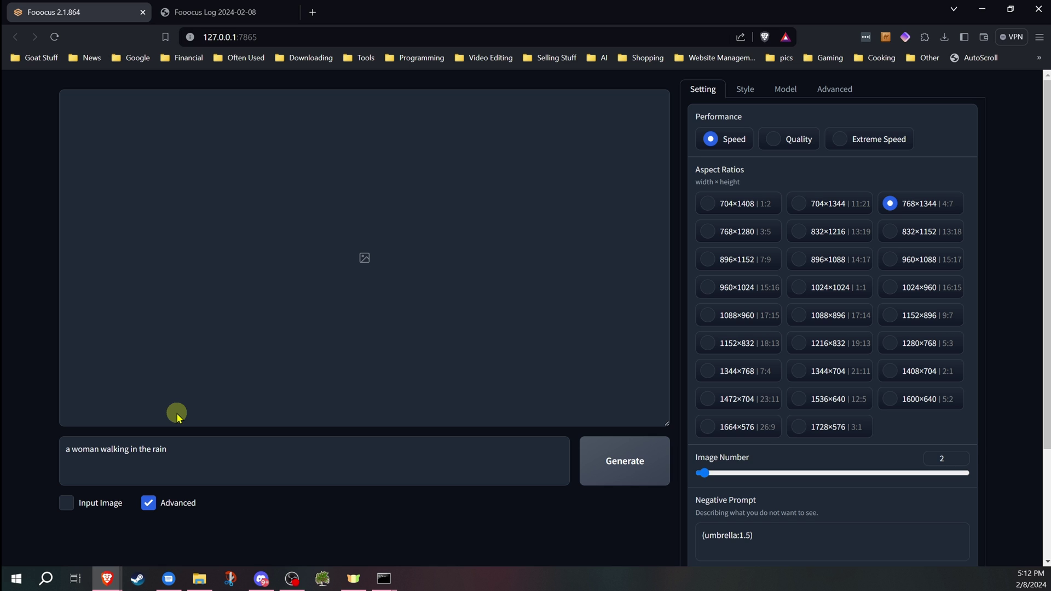
key(alt+Tab)
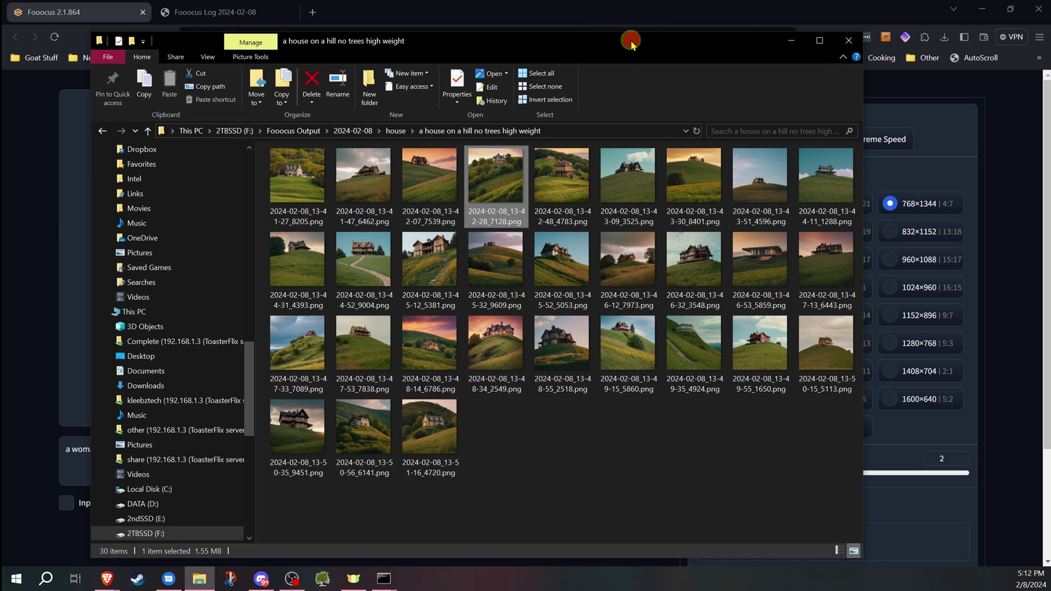
key(alt+Tab)
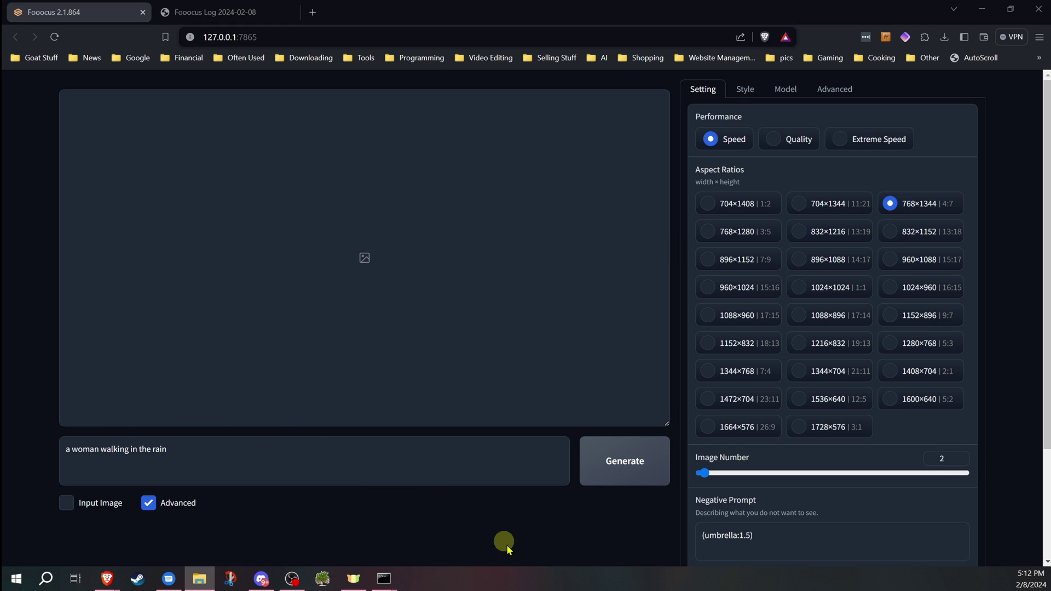
- Clear the umbrella negative prompt and replace the prompt with 'a woman reading a book'
triple_click(773, 534)
key(BackSpace)
triple_click(122, 445)
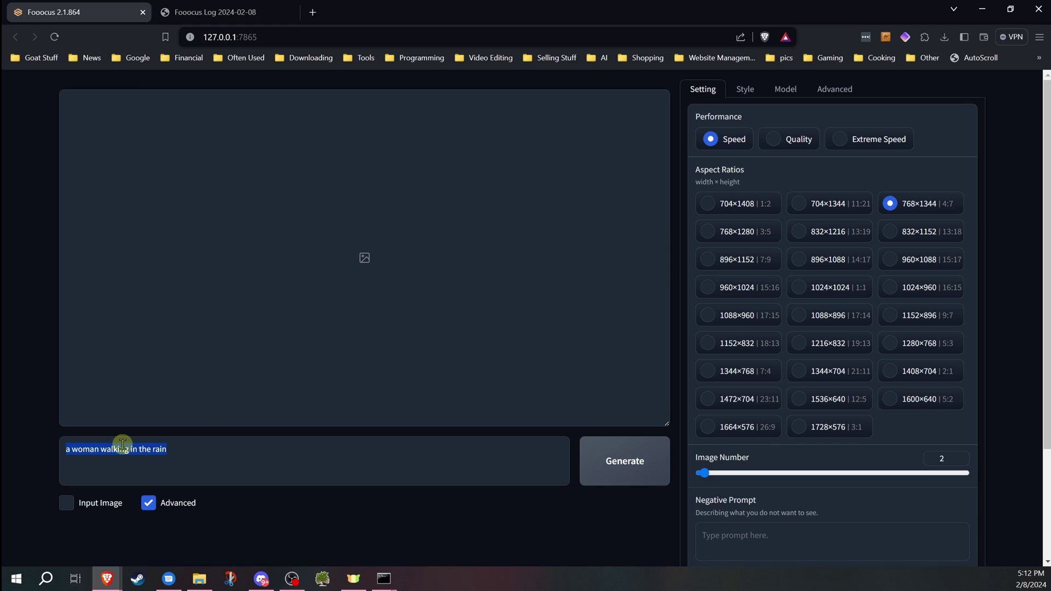
text(a woman re)
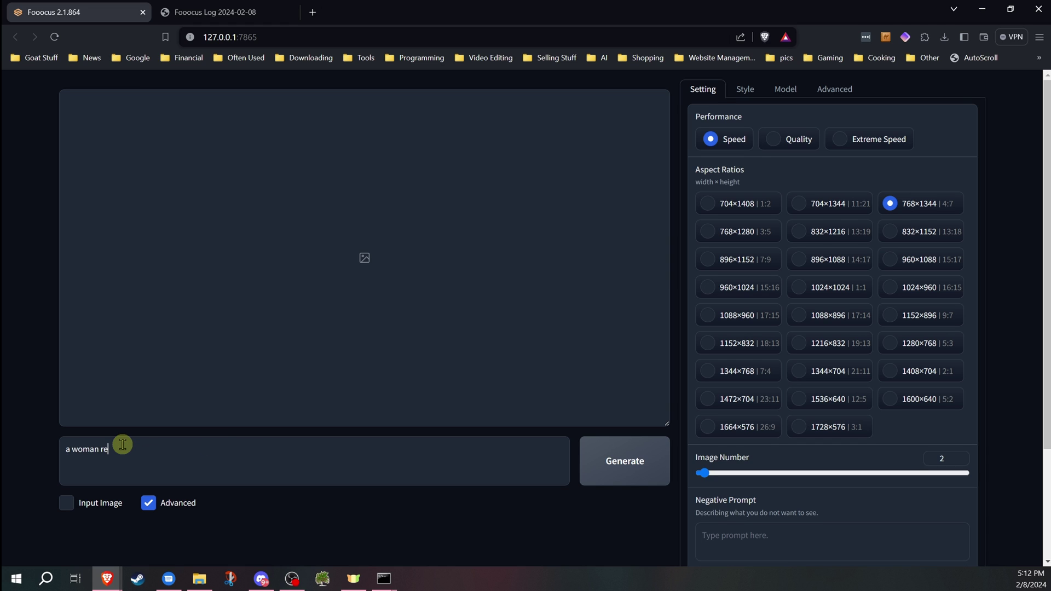
text(ading a book)
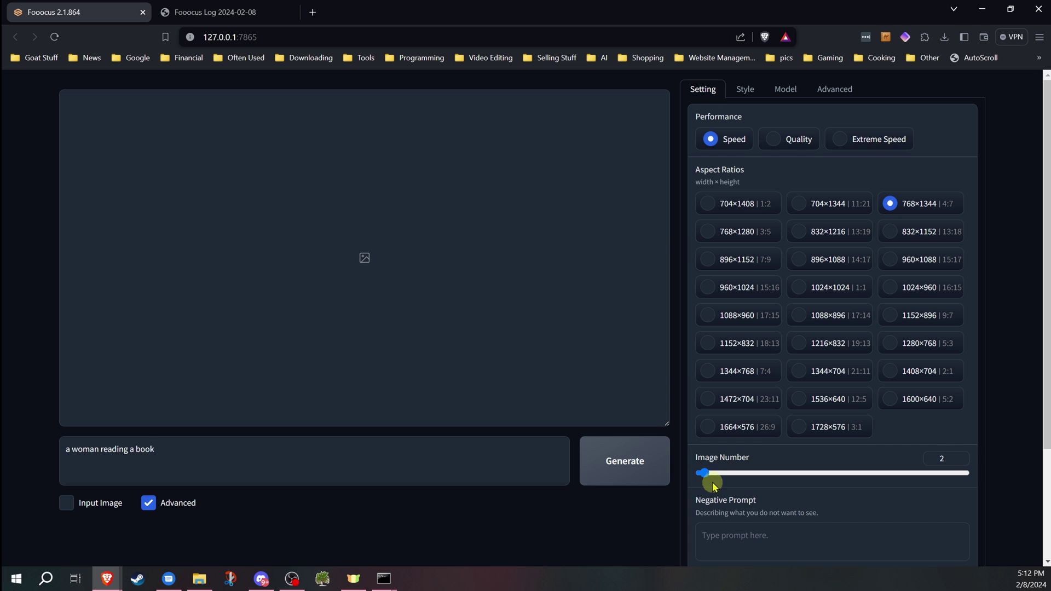
- Generate four images at square 1024×1024 size
drag(704, 473, 713, 476)
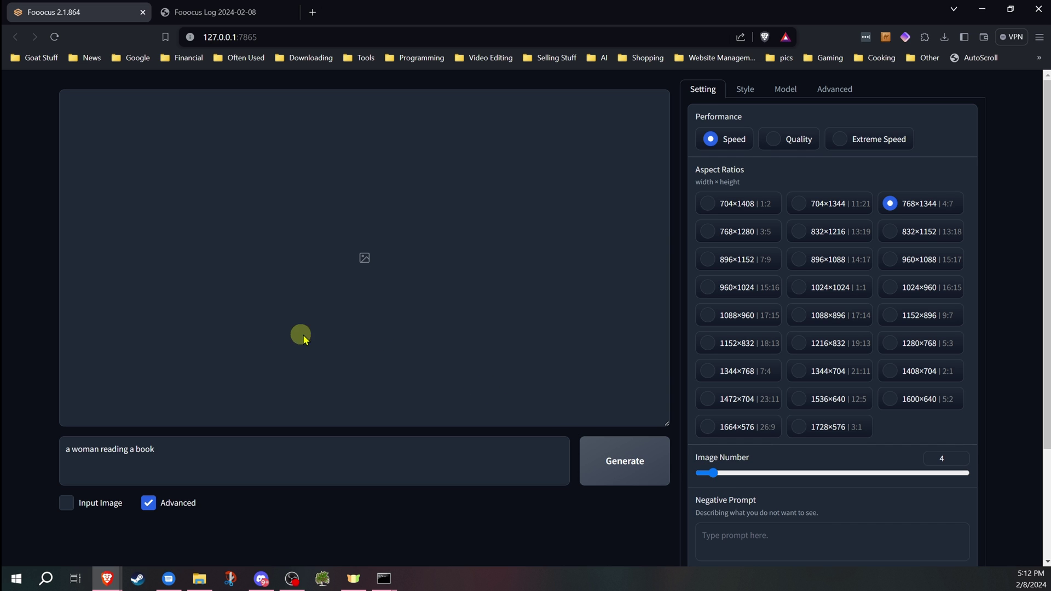
scroll(756, 432, down, 3)
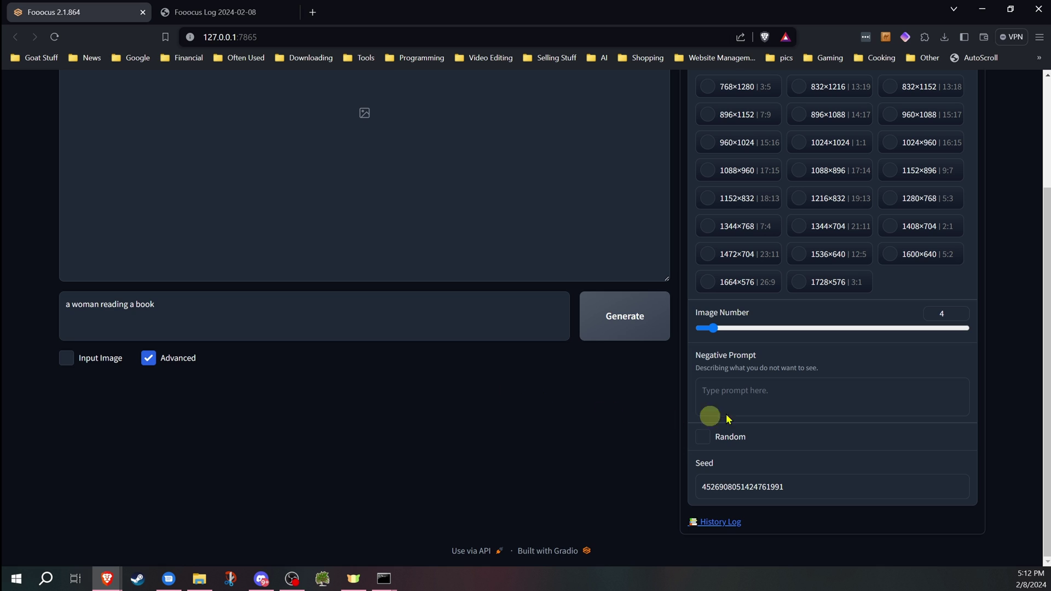
scroll(734, 395, up, 3)
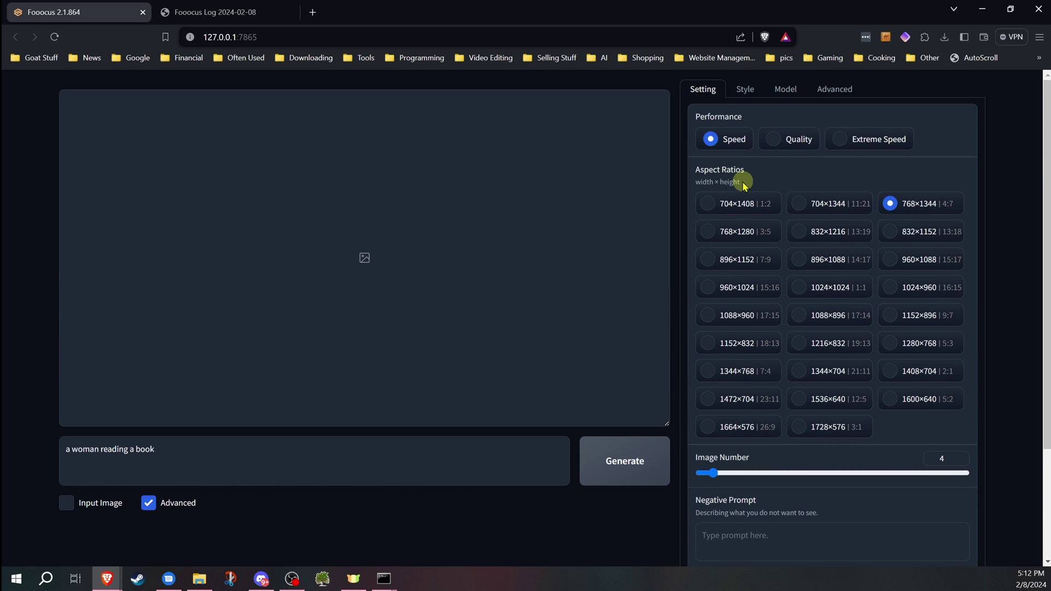
click(808, 287)
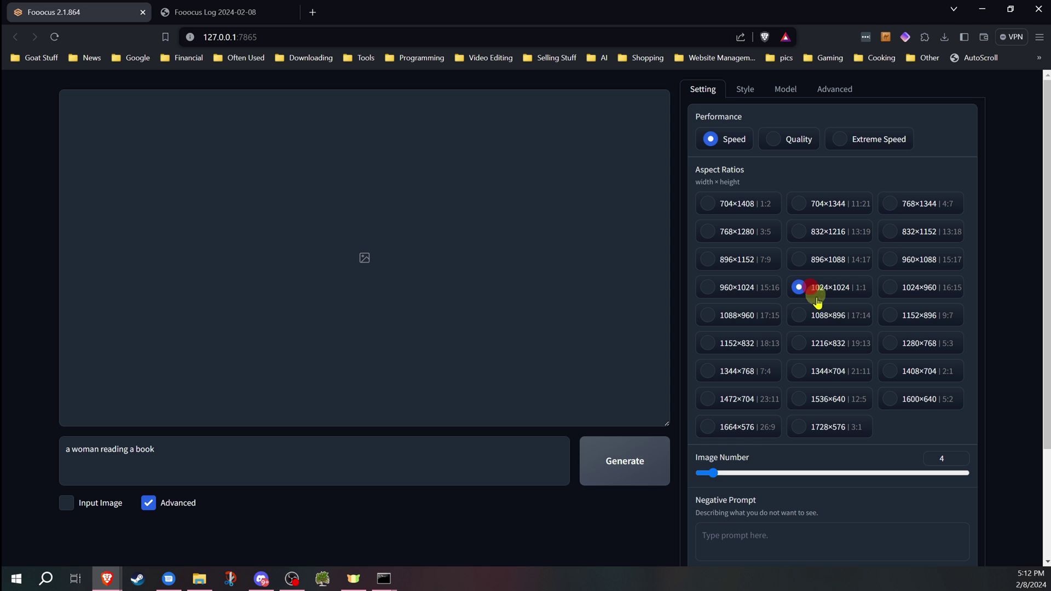
click(635, 454)
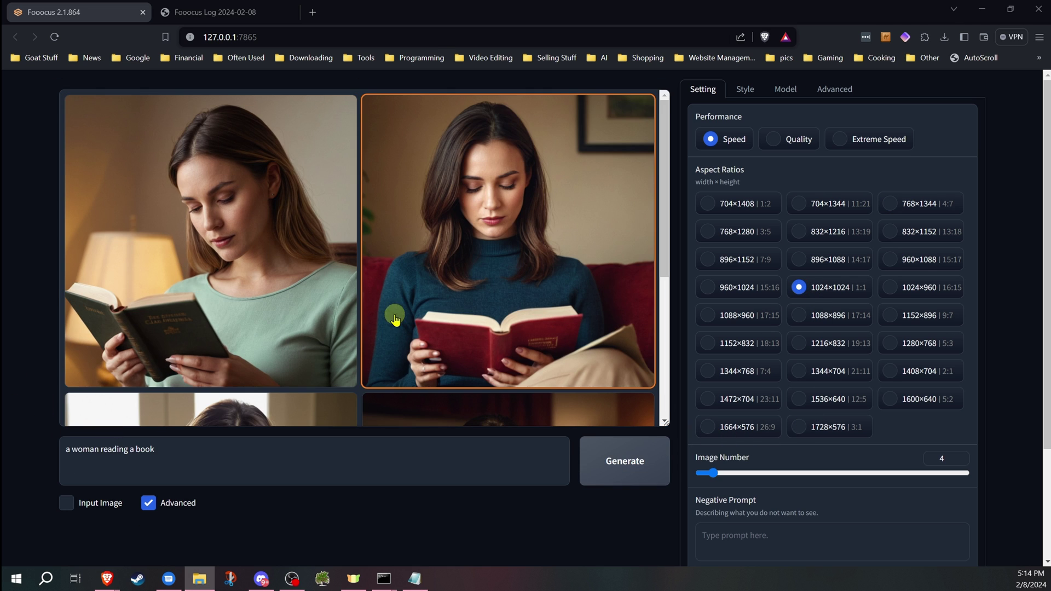
- Paste 'brunette, brown hair, black hair, dark hair' into the empty Negative Prompt
click(666, 164)
mouse_move(666, 164)
mouse_down()
mouse_move(668, 347)
mouse_move(668, 169)
mouse_up()
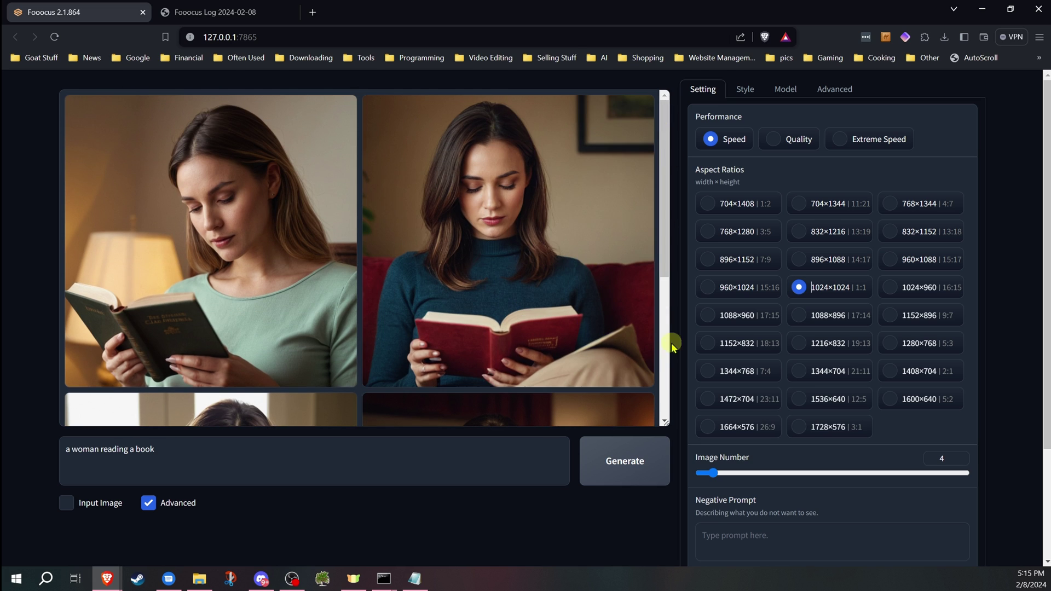
scroll(671, 340, down, 2)
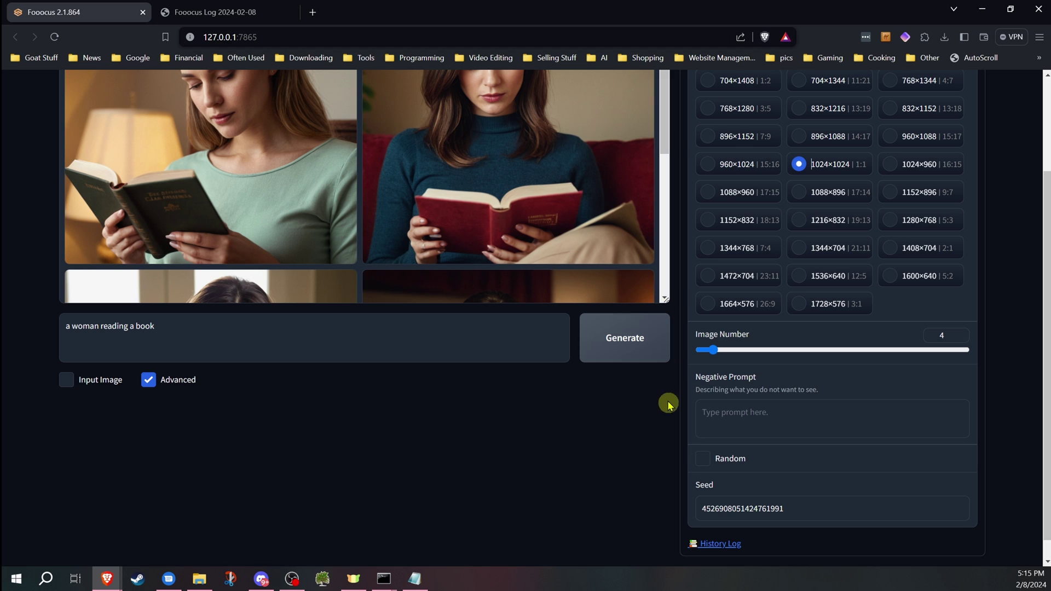
click(734, 411)
right_click(734, 411)
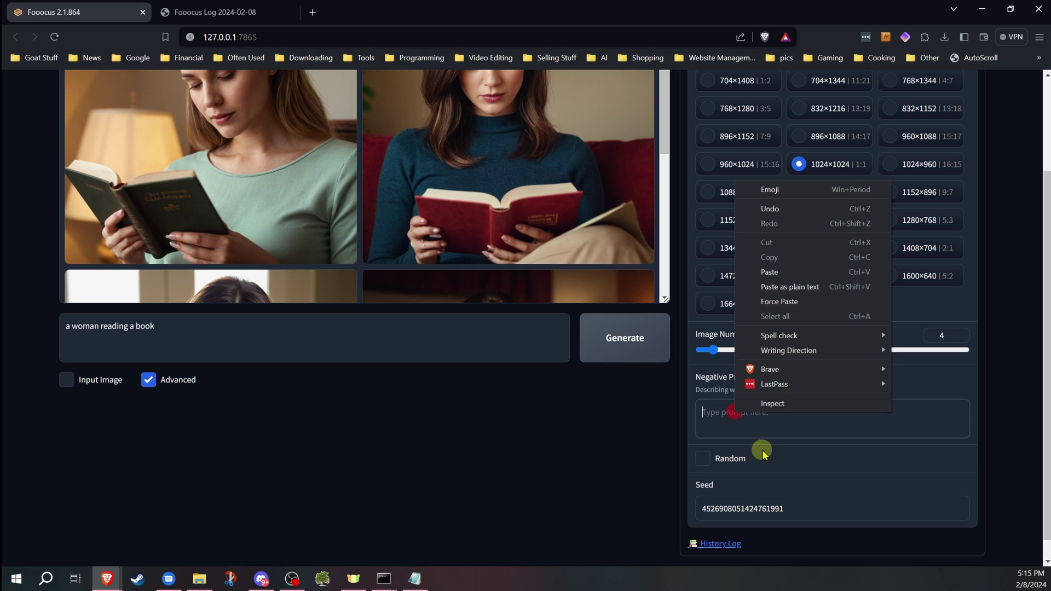
click(777, 271)
- Generate new reading-woman images and open the first result in Photos
scroll(583, 468, up, 2)
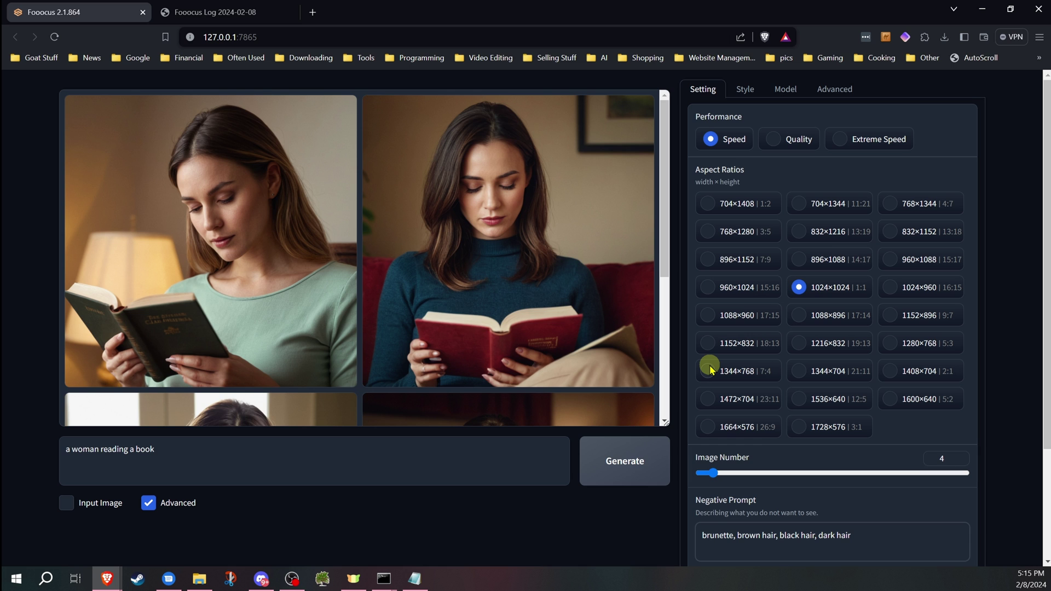
click(625, 459)
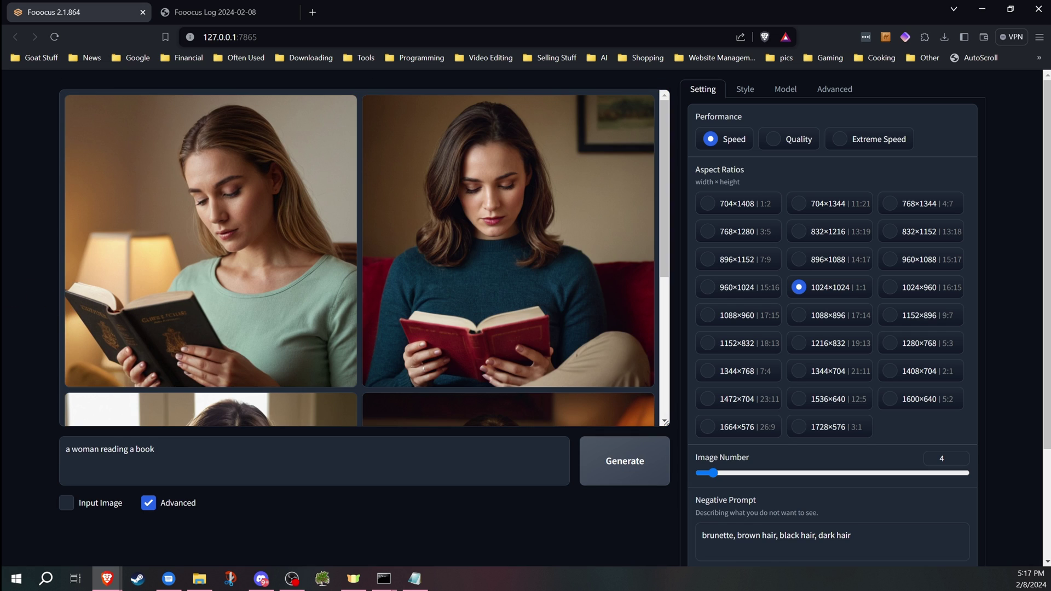
key(Return)
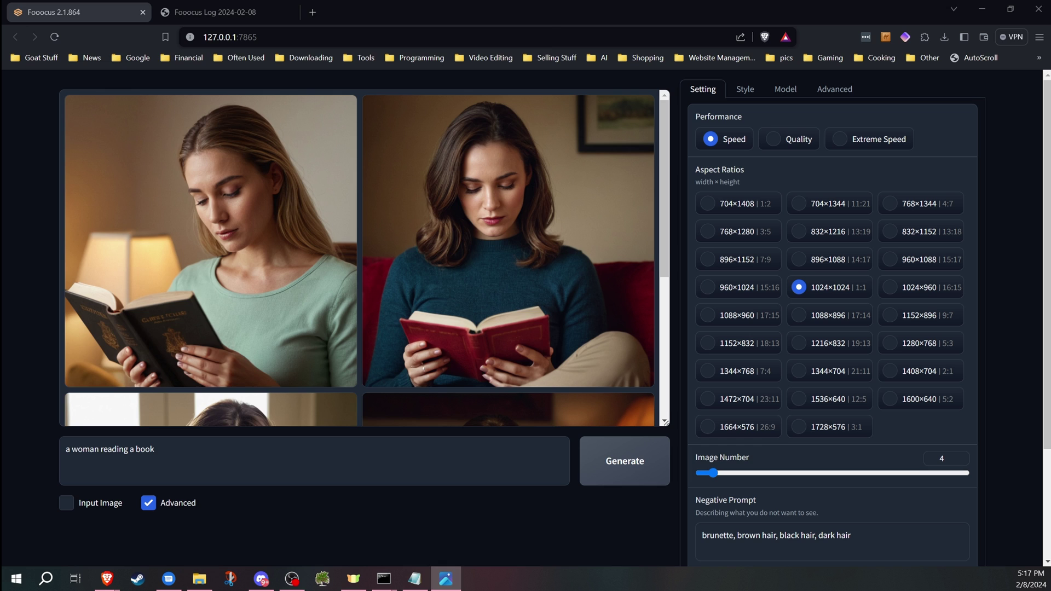
- Maximize Photos and compare the red-book image side by side
click(511, 24)
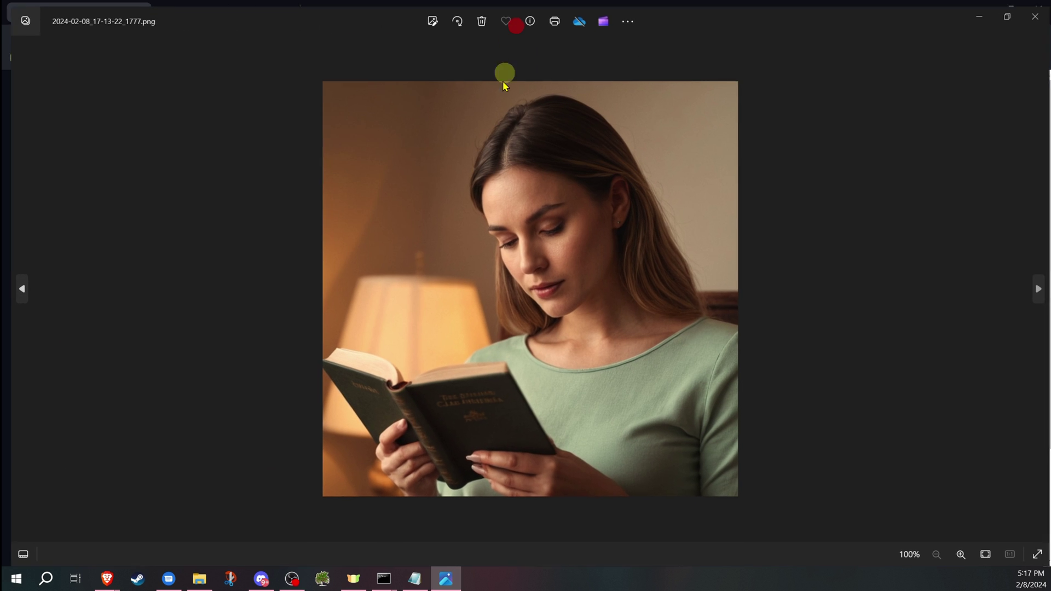
click(857, 493)
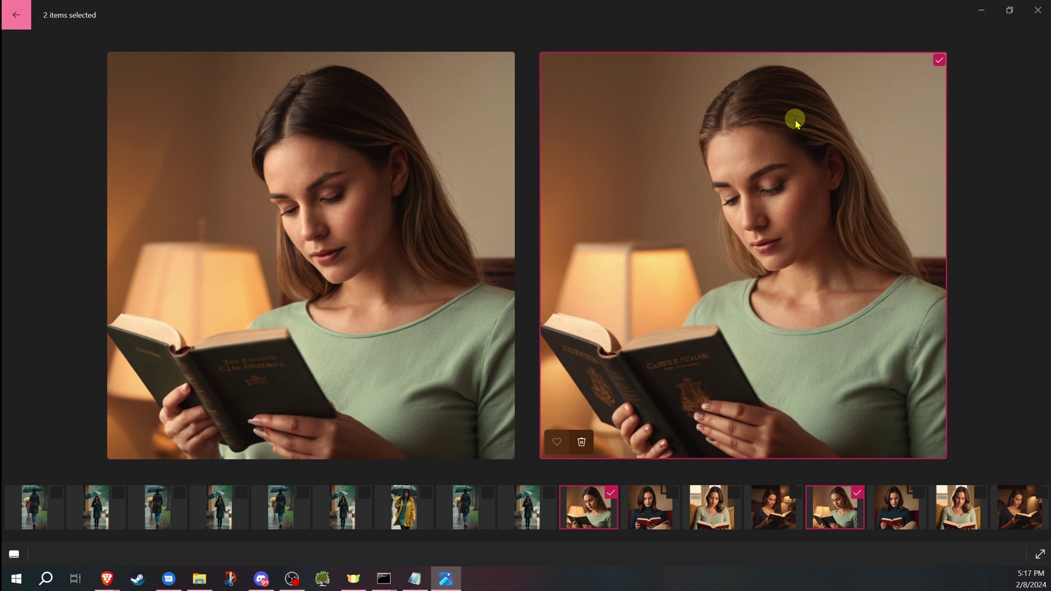
click(662, 494)
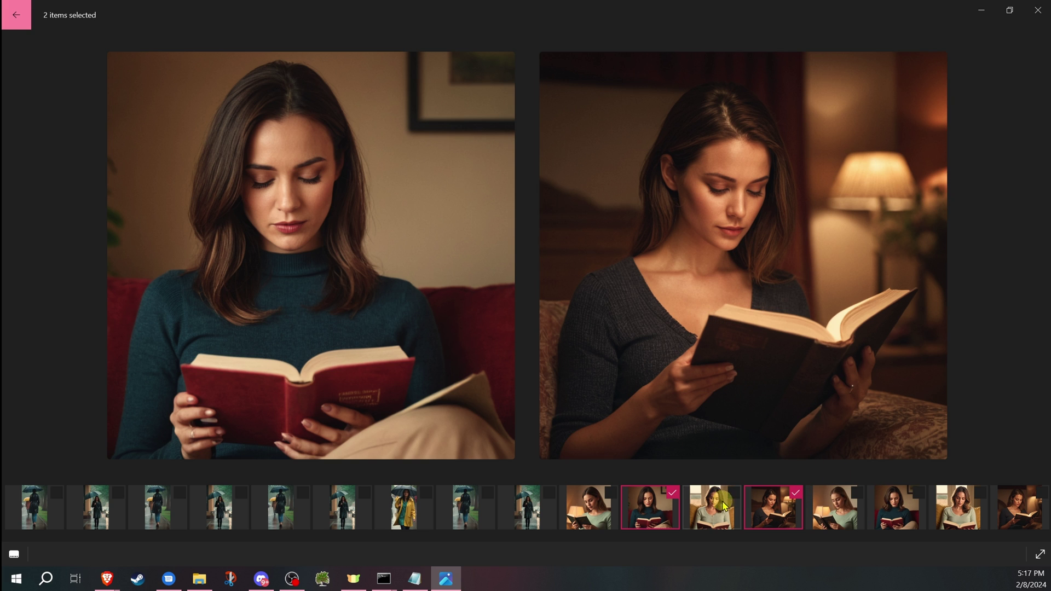
- View the dark-sweater image alone, advance to the last image, and close Photos
click(776, 501)
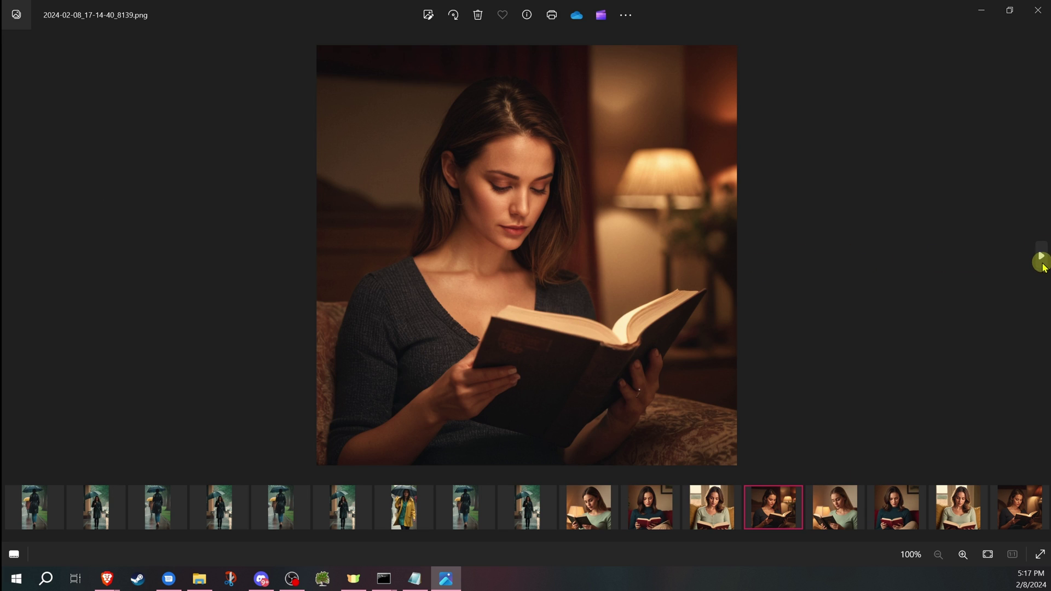
click(1043, 253)
click(1042, 253)
click(1040, 255)
click(1039, 256)
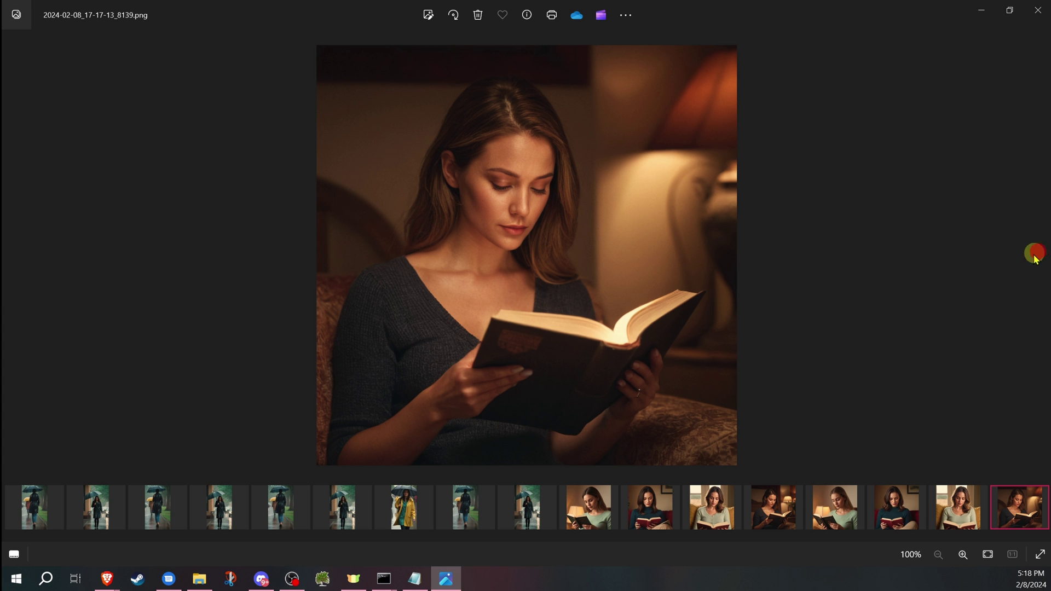
click(1038, 10)
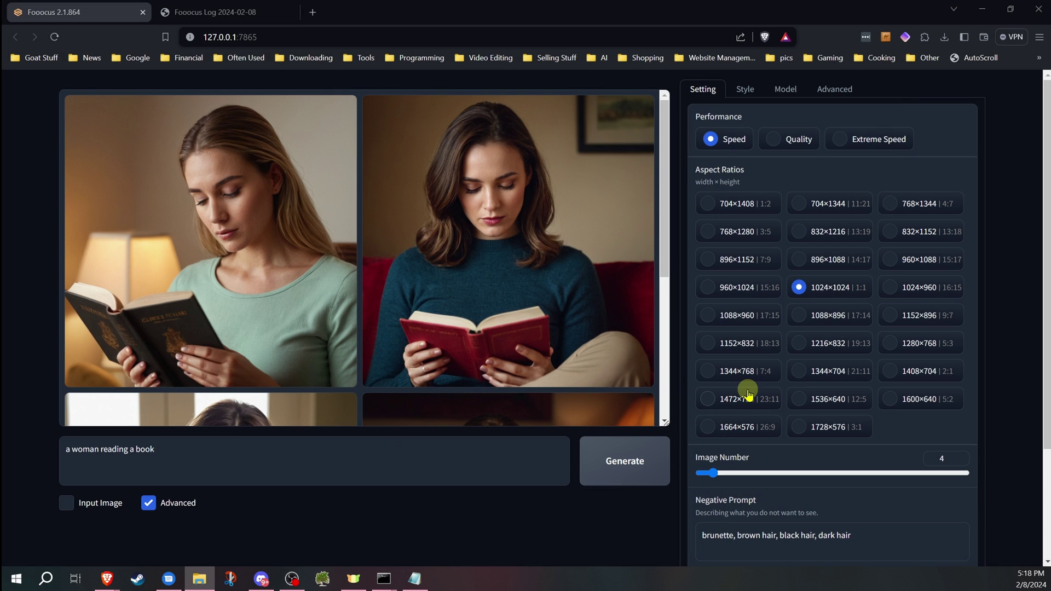
- Weight brunette, brown hair and black hair to 1.5 in the negative prompt, then start weighting dark hair
scroll(748, 414, down, 1)
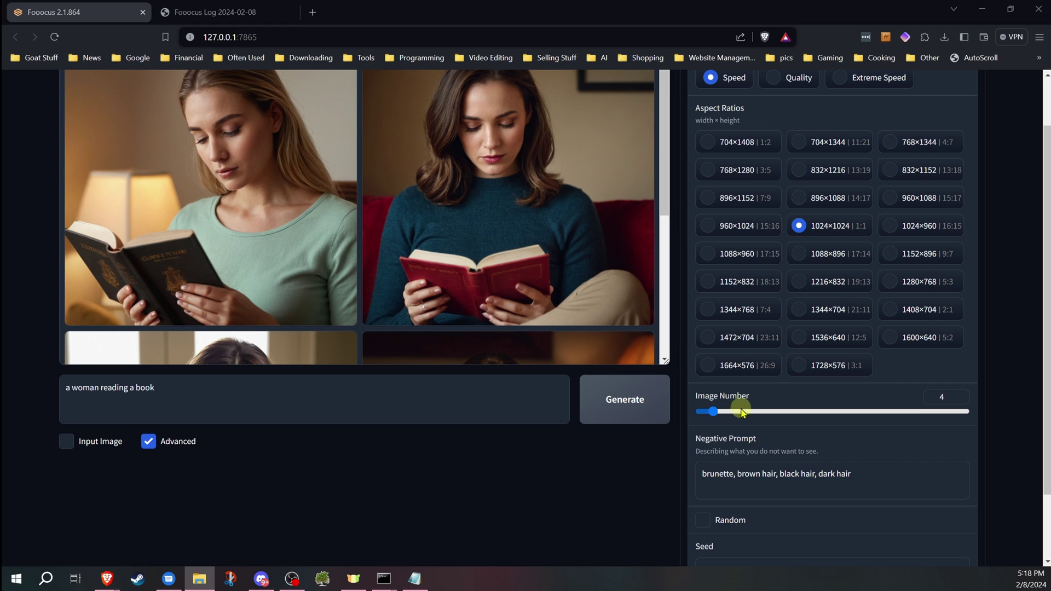
double_click(706, 469)
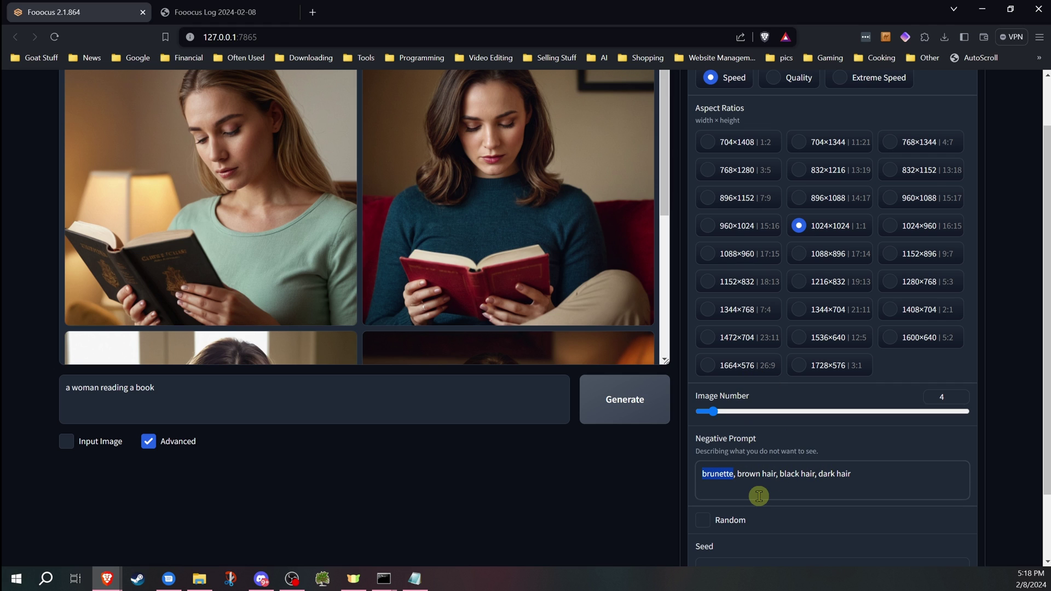
key(ctrl+Up)
key(ctrl+Up)
key(ctrl+Up)
key(ctrl+Up)
key(ctrl+Up)
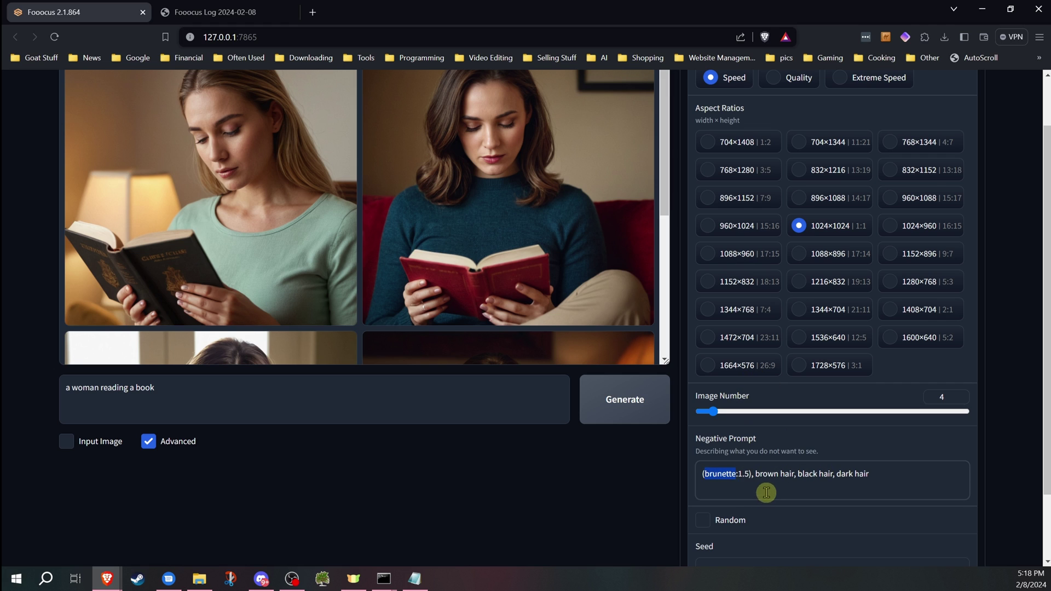
drag(751, 473, 793, 474)
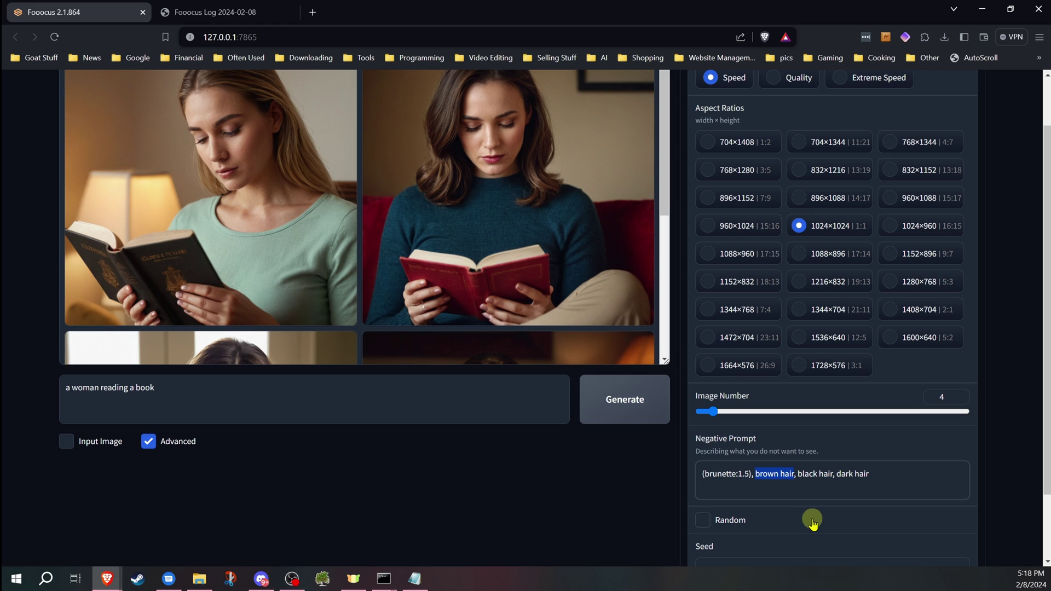
key(ctrl+Up)
key(ctrl+Up)
key(ctrl+Up)
key(ctrl+Up)
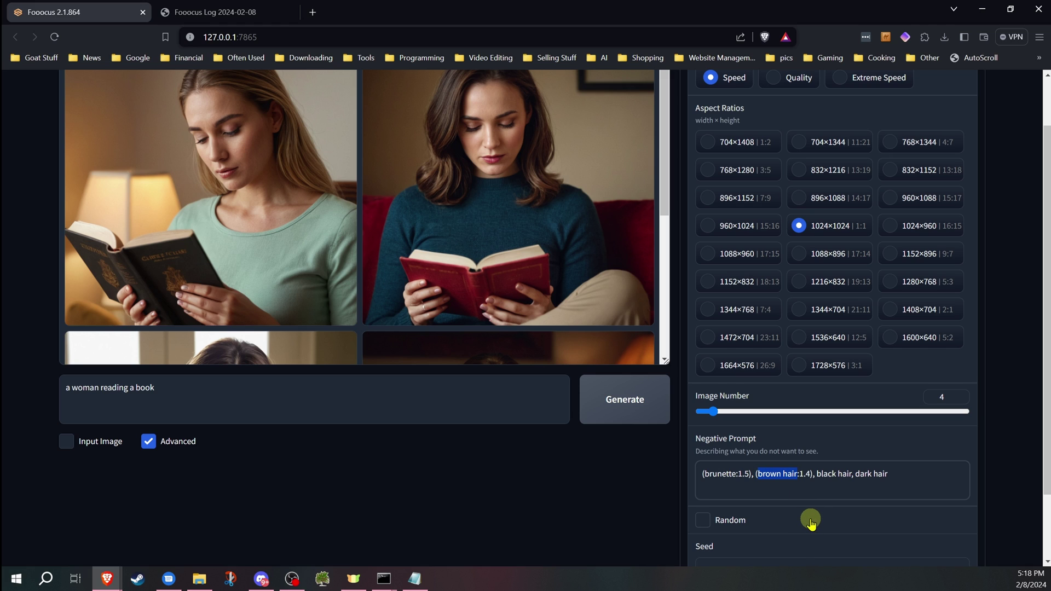
key(ctrl+Up)
click(817, 474)
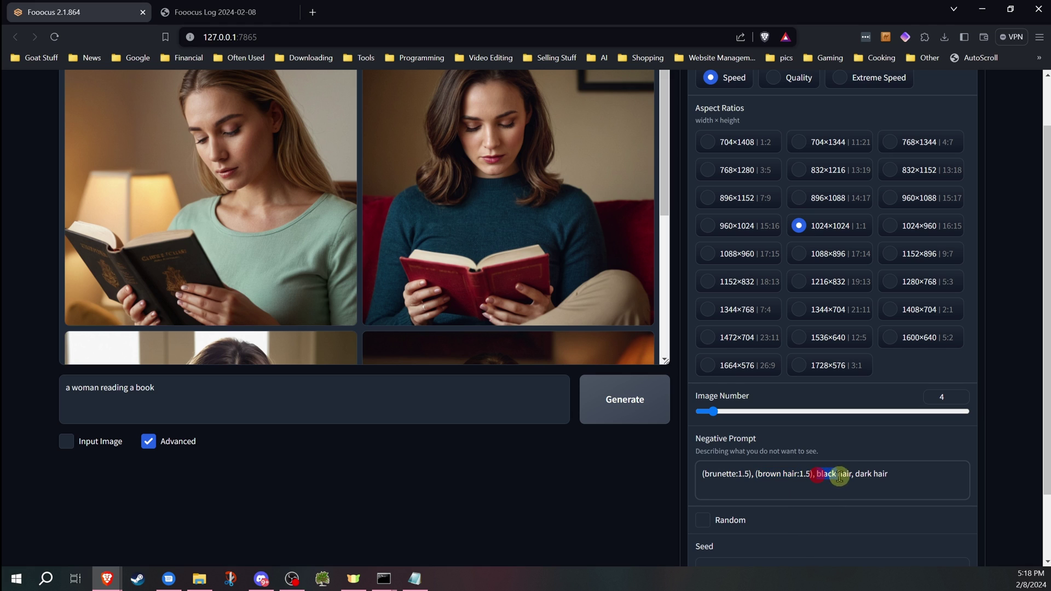
drag(839, 476, 907, 474)
key(ctrl+Up)
key(ctrl+Up)
key(ctrl+Up)
key(ctrl+Up)
key(ctrl+Up)
key(ctrl+Up)
key(ctrl+Up)
key(ctrl+Up)
key(ctrl+Up)
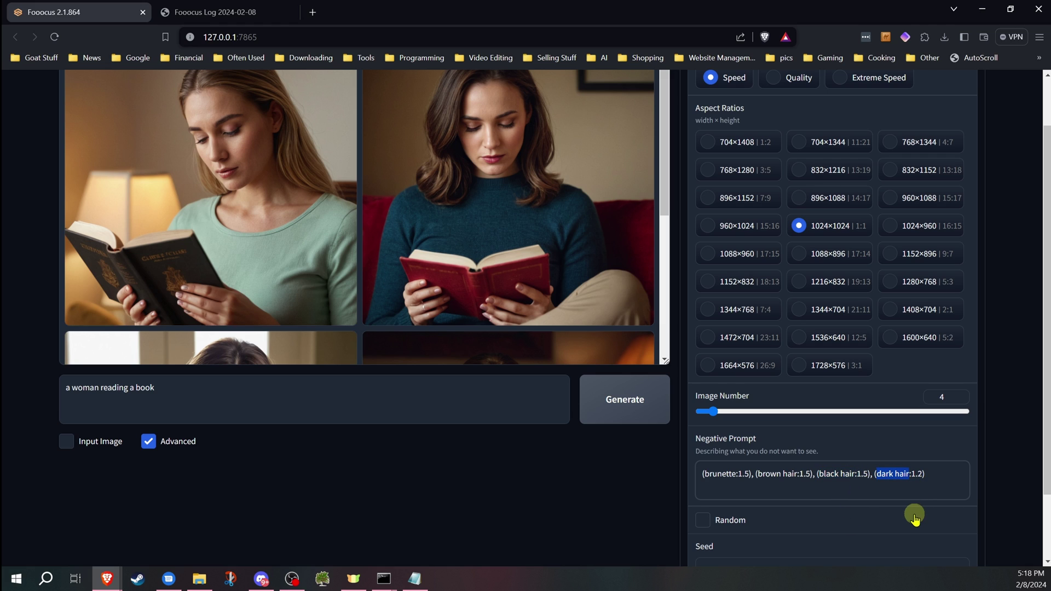
key(ctrl+Up)
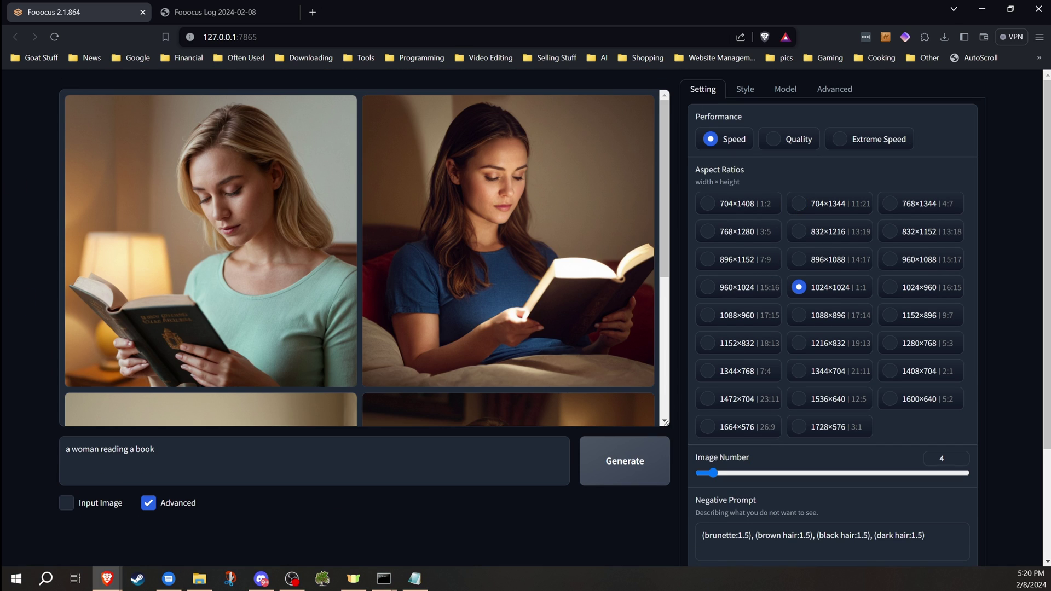
key(super+e)
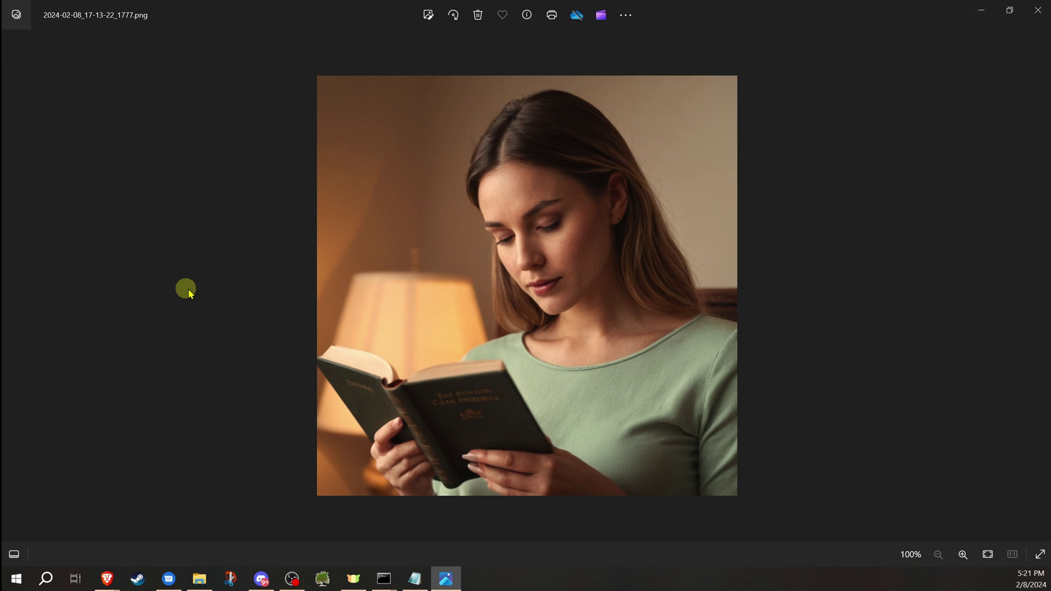
click(14, 554)
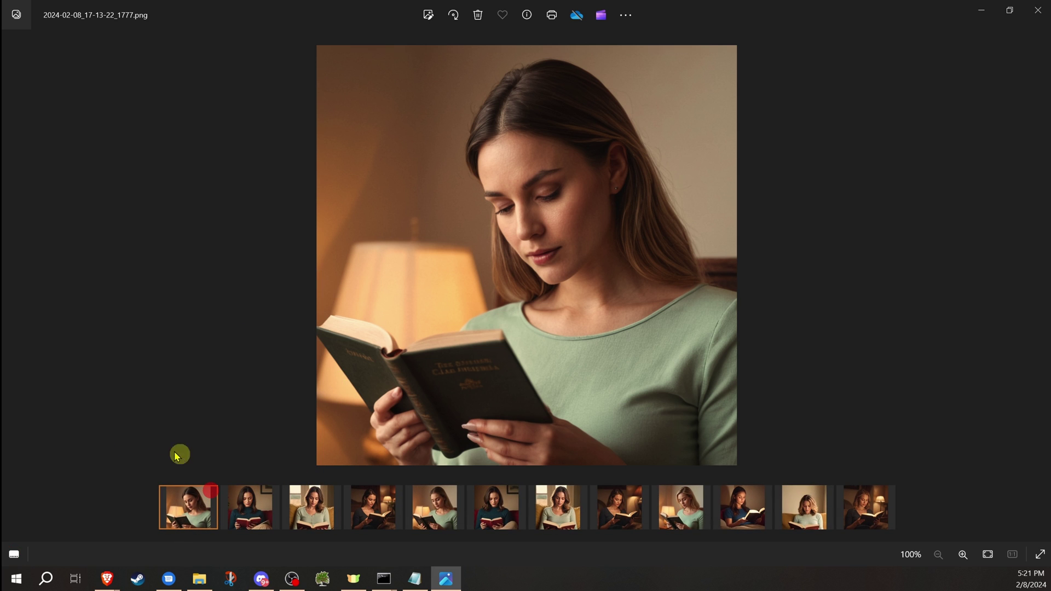
click(458, 493)
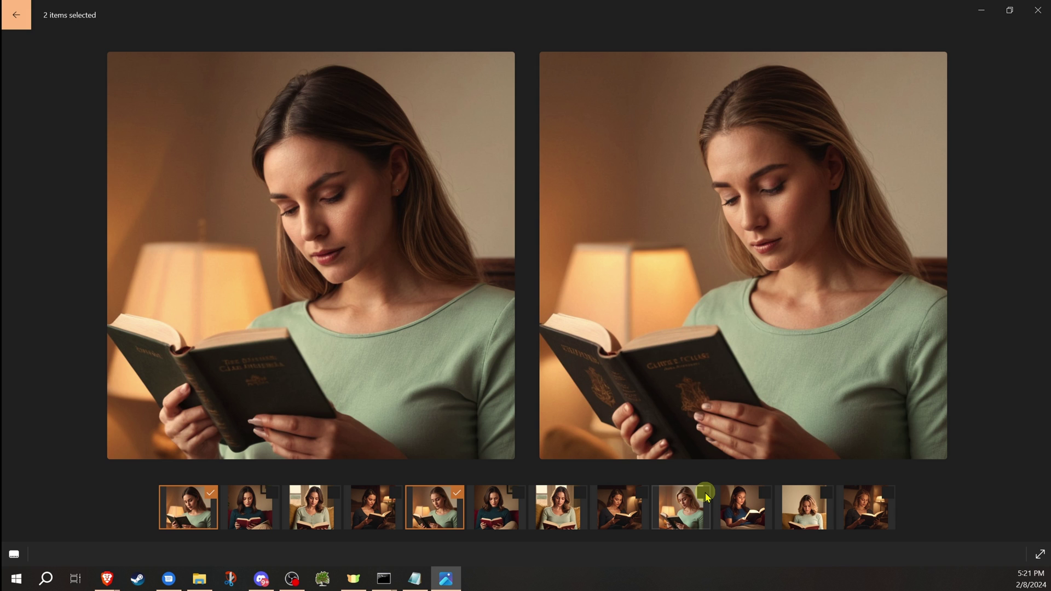
click(702, 492)
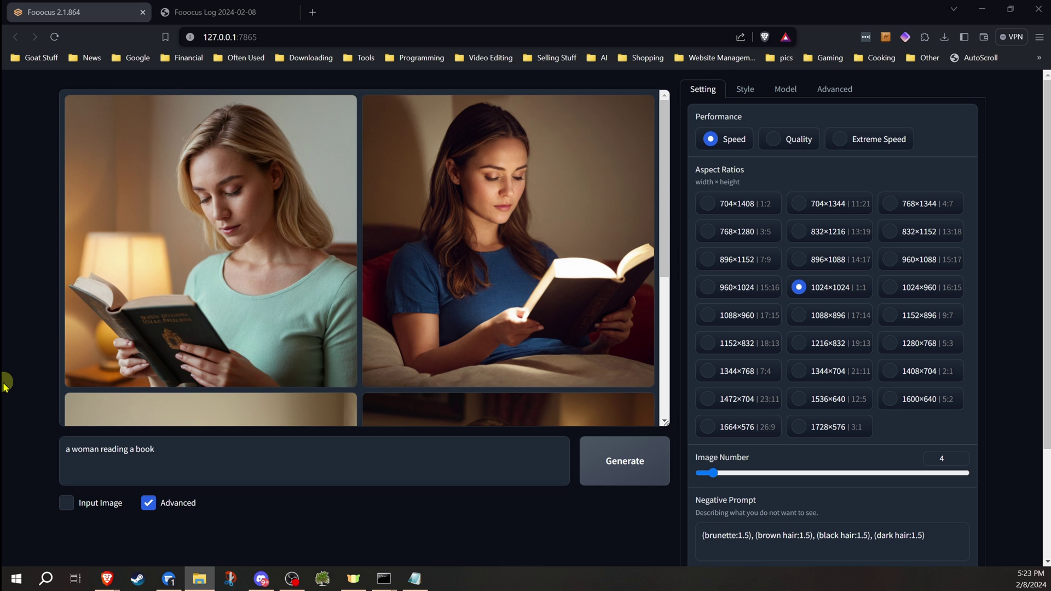
- Tick the Random seed checkbox below the Negative Prompt
scroll(783, 350, down, 2)
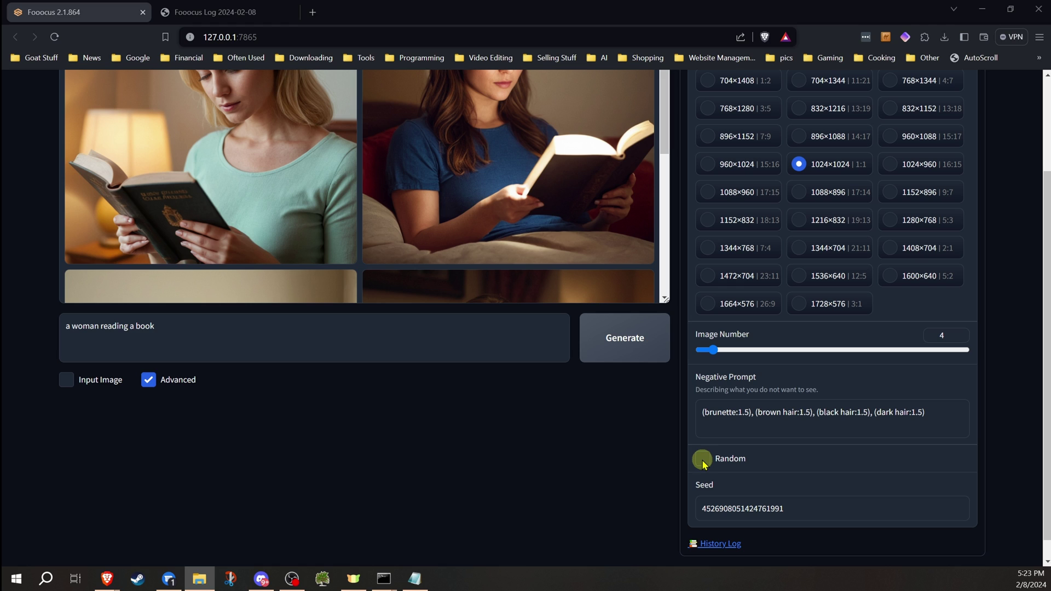
click(701, 462)
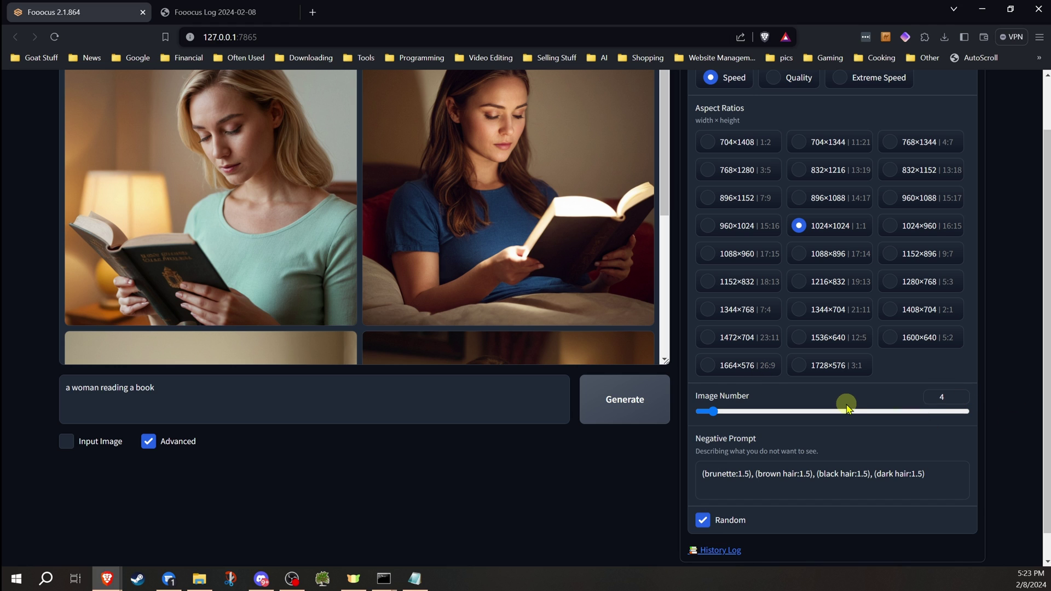
scroll(847, 408, up, 1)
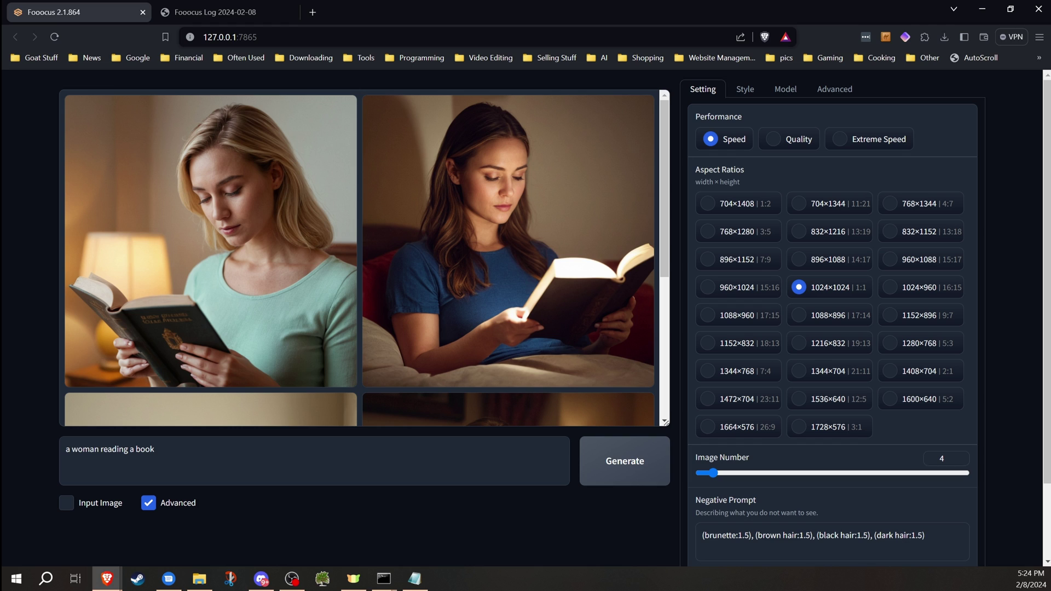
click(616, 457)
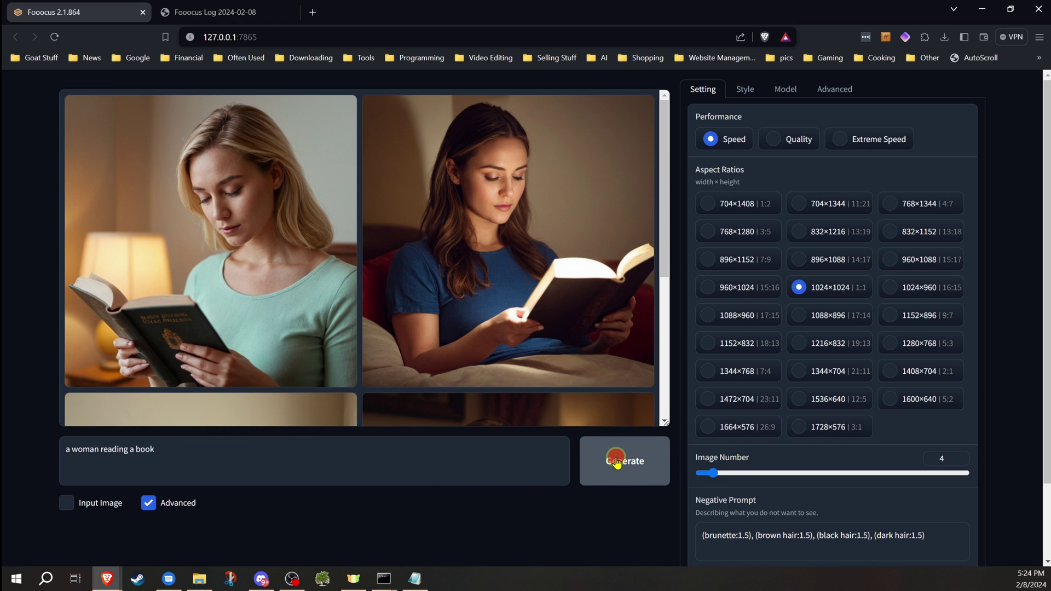
click(648, 475)
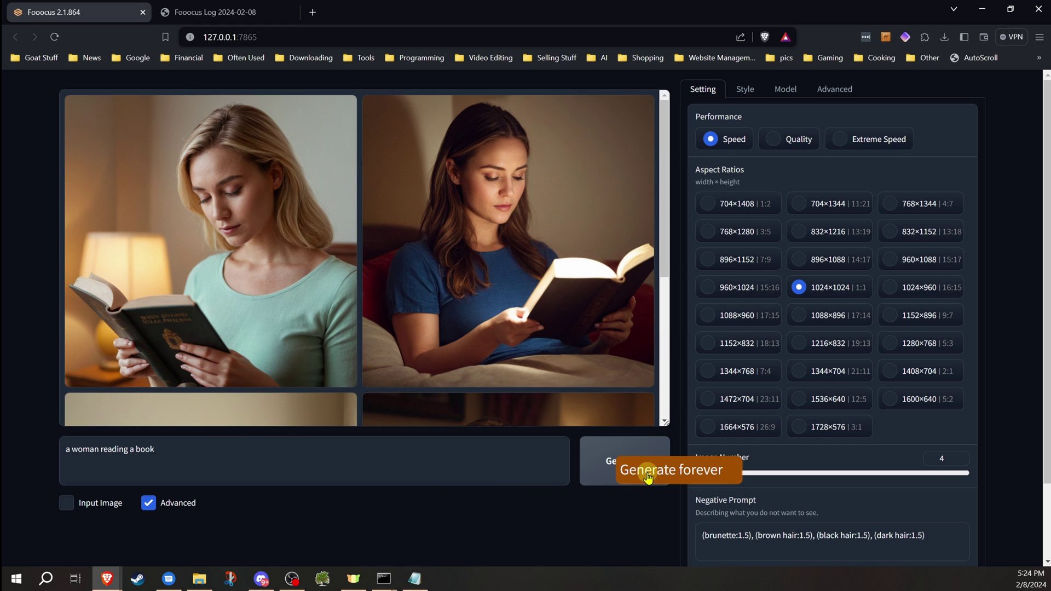
click(597, 523)
scroll(609, 476, down, 1)
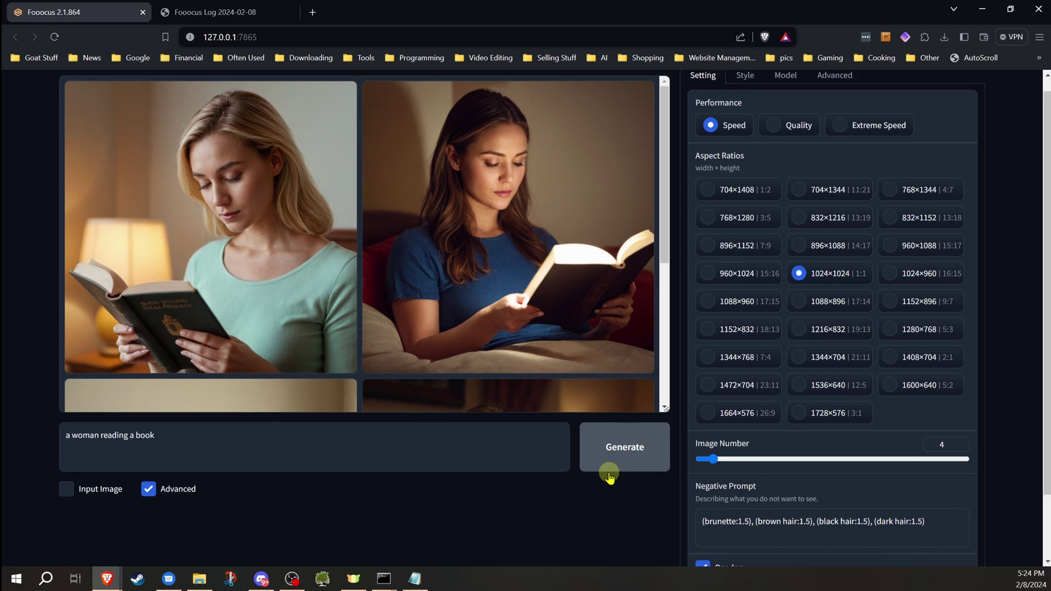
click(699, 519)
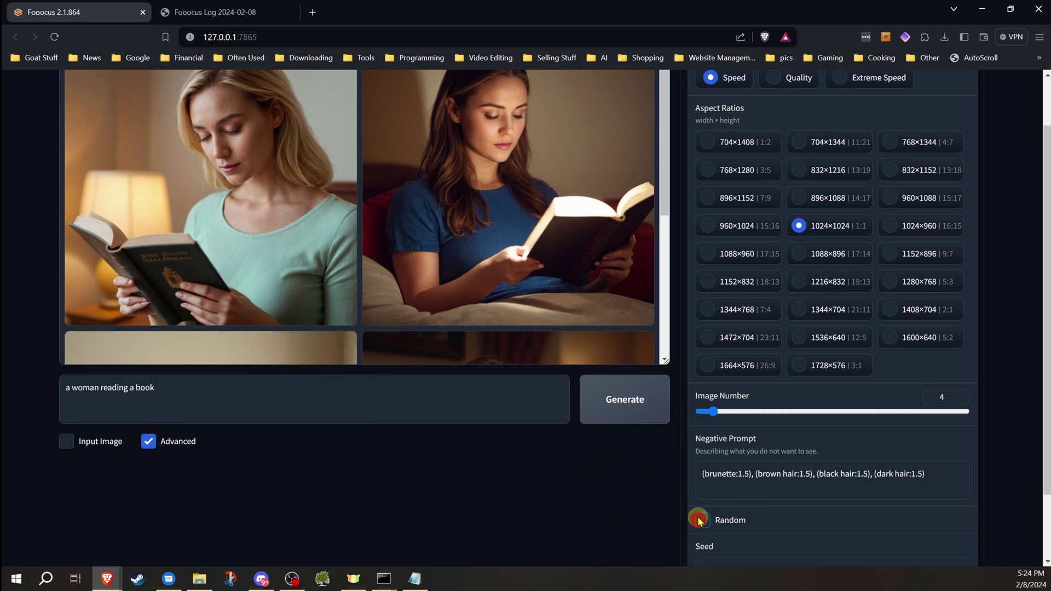
scroll(684, 492, down, 2)
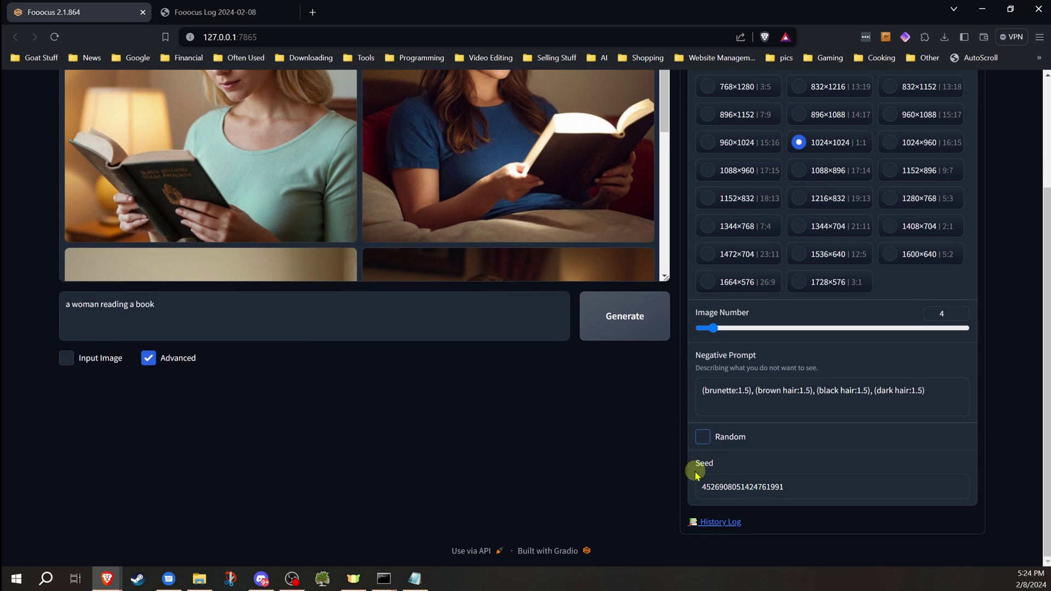
scroll(697, 474, up, 3)
click(626, 470)
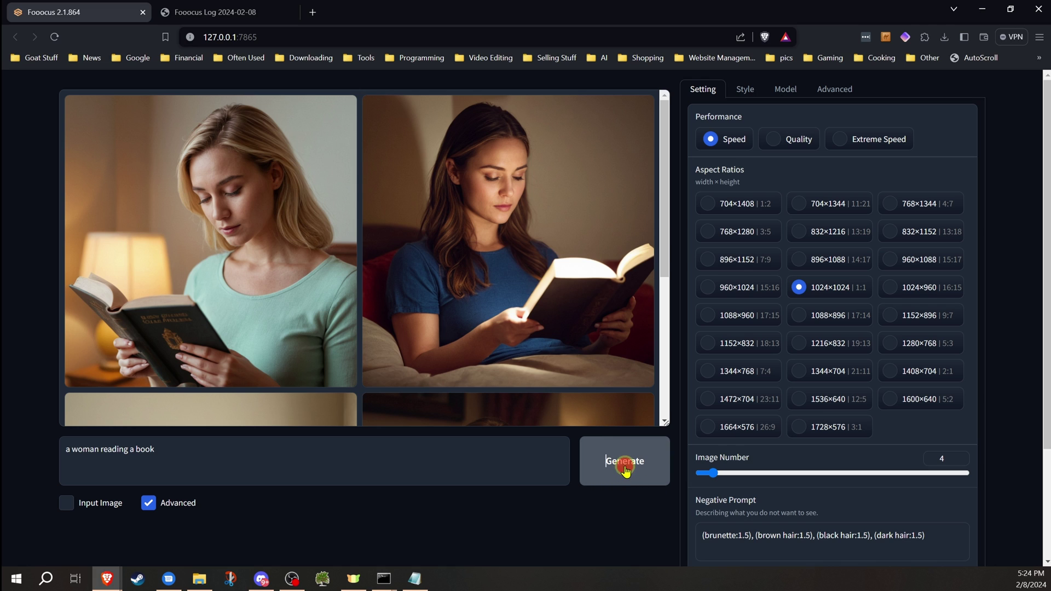
click(578, 532)
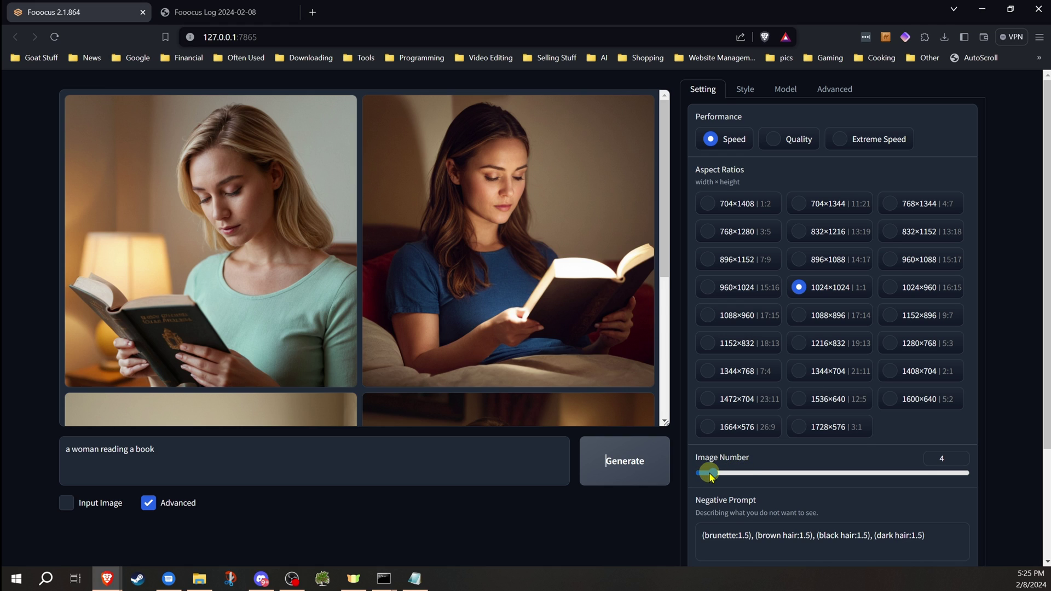
scroll(709, 470, down, 3)
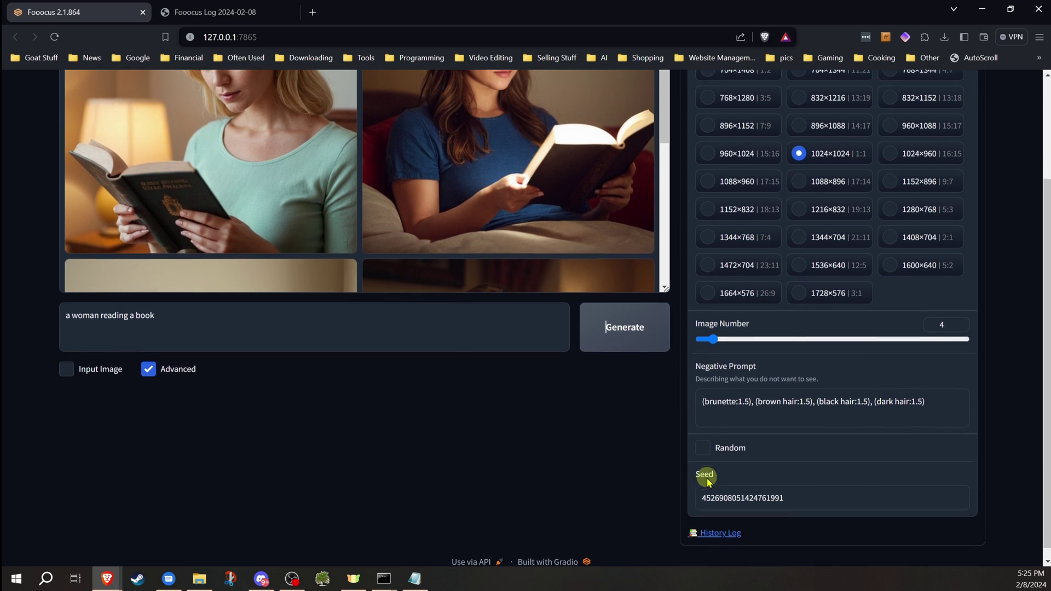
scroll(705, 453, up, 3)
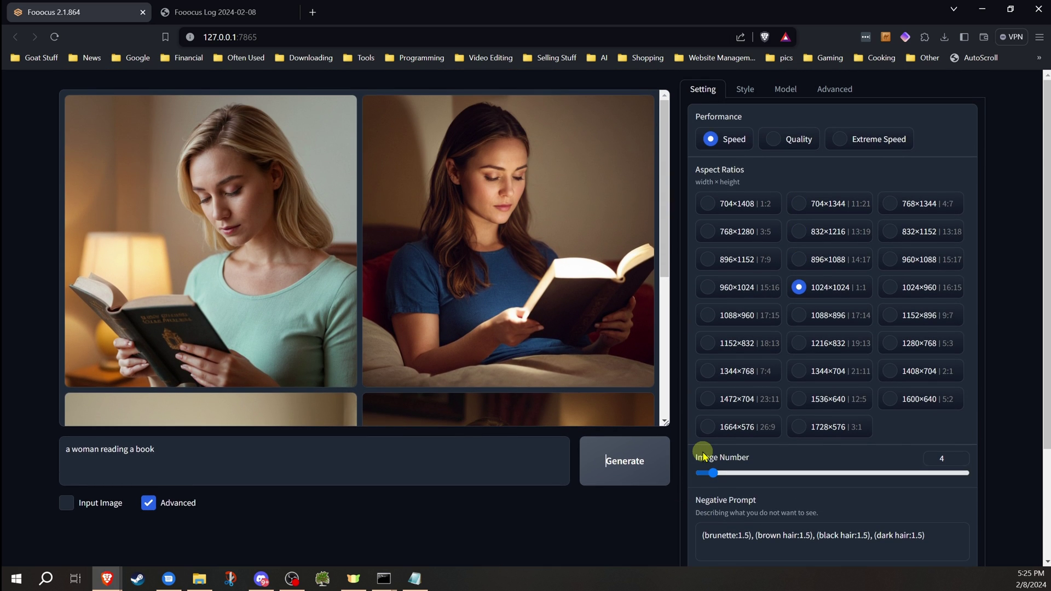
scroll(704, 456, down, 3)
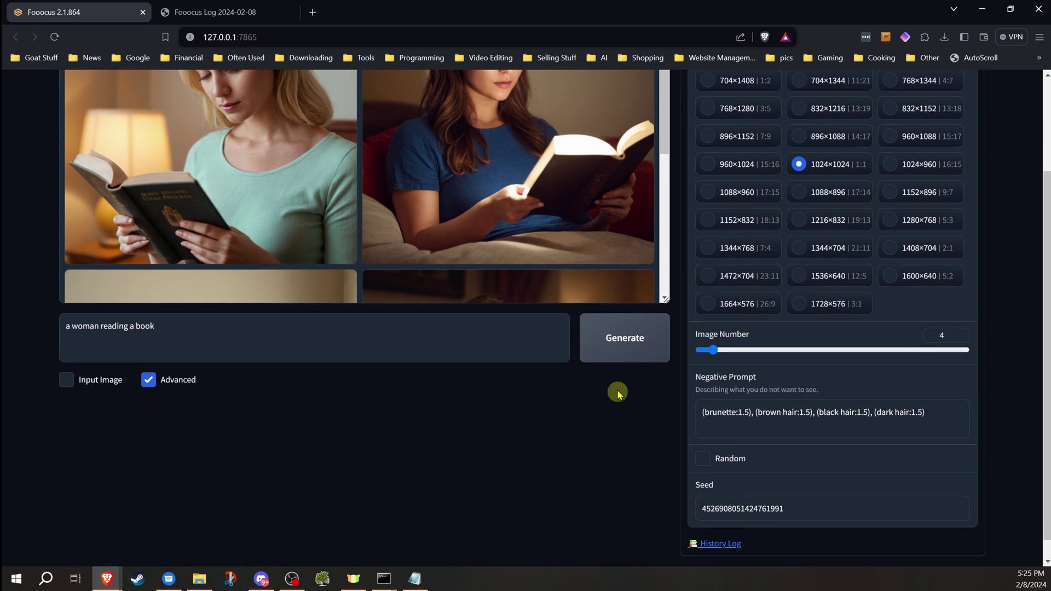
right_click(614, 336)
click(584, 441)
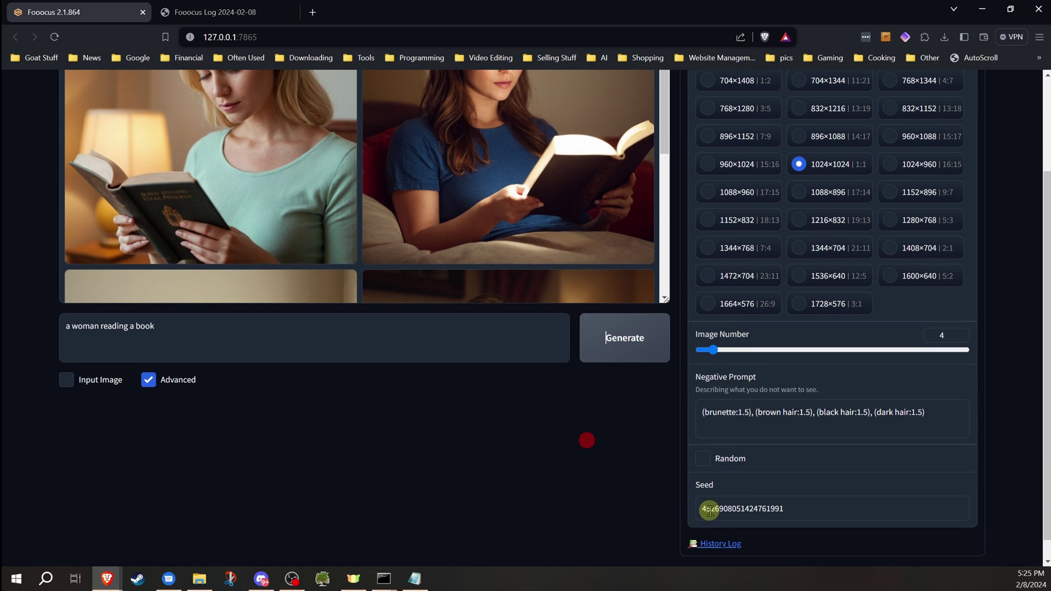
click(708, 460)
scroll(580, 479, up, 2)
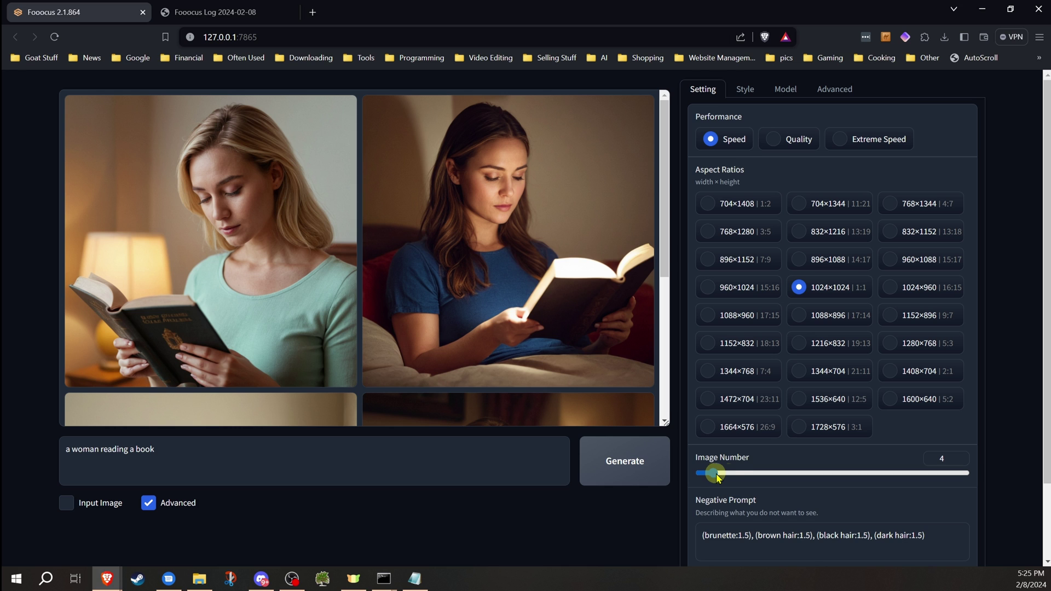
- Nudge the Image Number slider, leaving it at 4 images
mouse_move(715, 472)
mouse_down()
mouse_move(967, 467)
mouse_move(714, 472)
mouse_up()
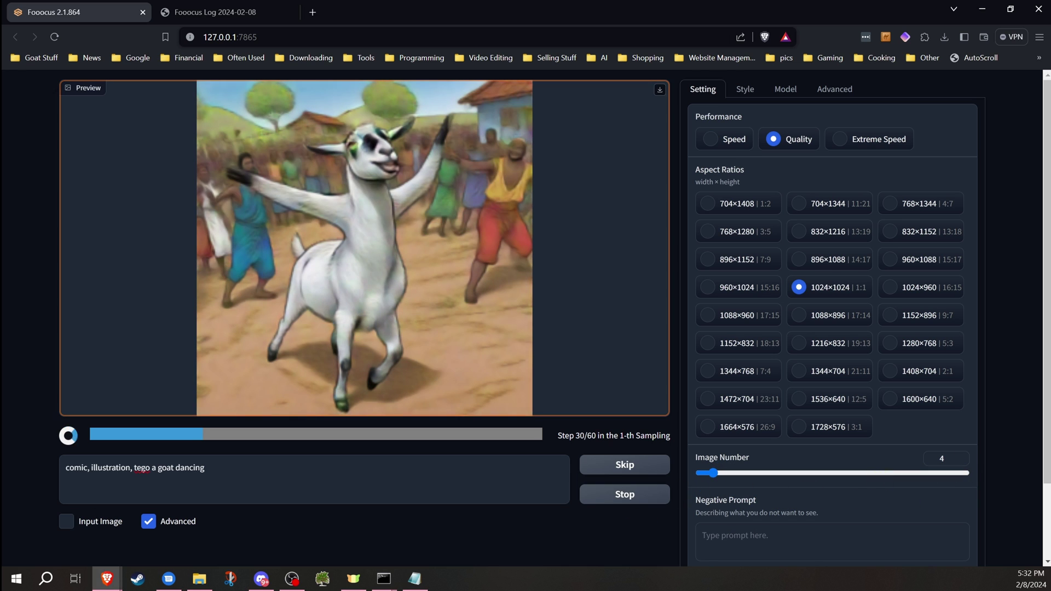